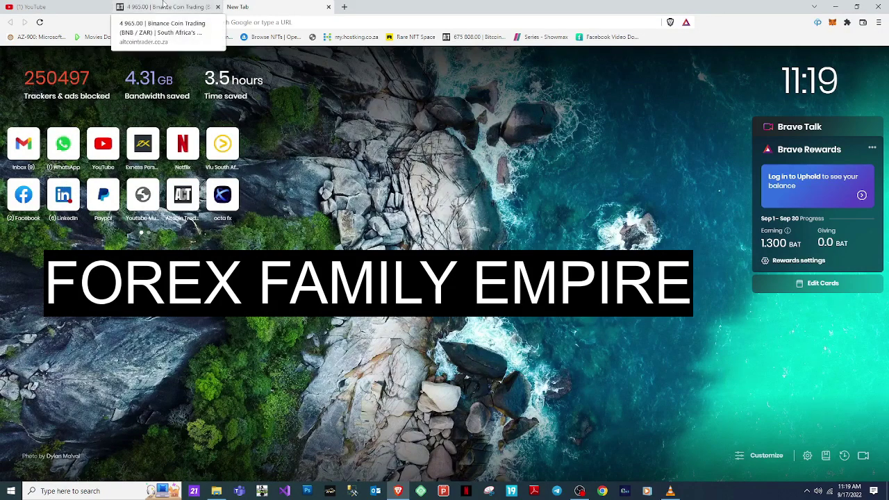
- Load coinmarketcap.com, reload the page so it displays fully, and dismiss its notification request
click(163, 6)
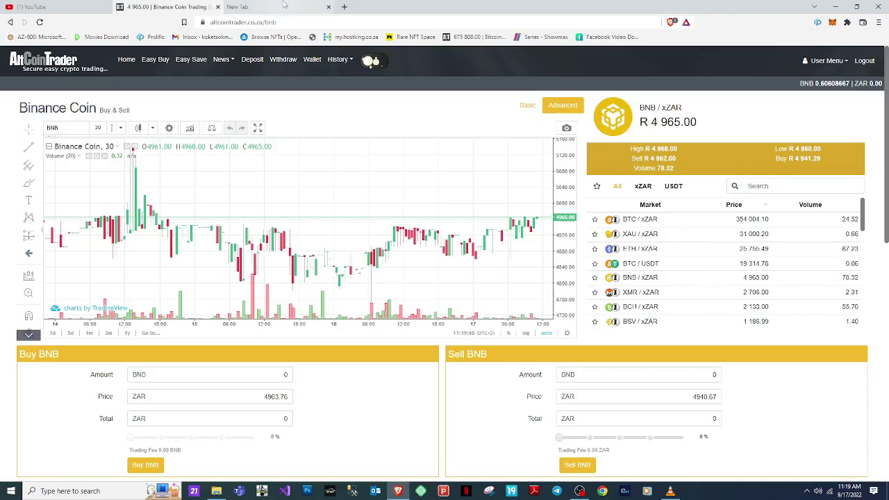
click(344, 6)
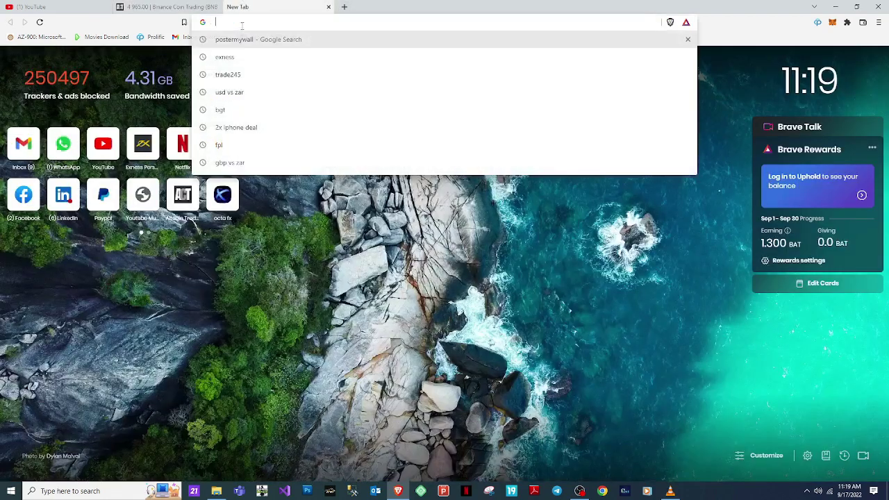
text(coinmarketcap.com)
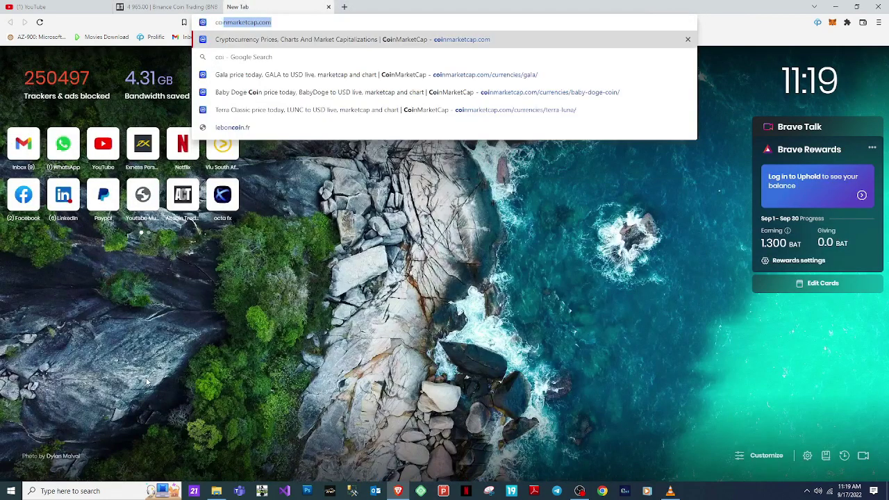
key(Return)
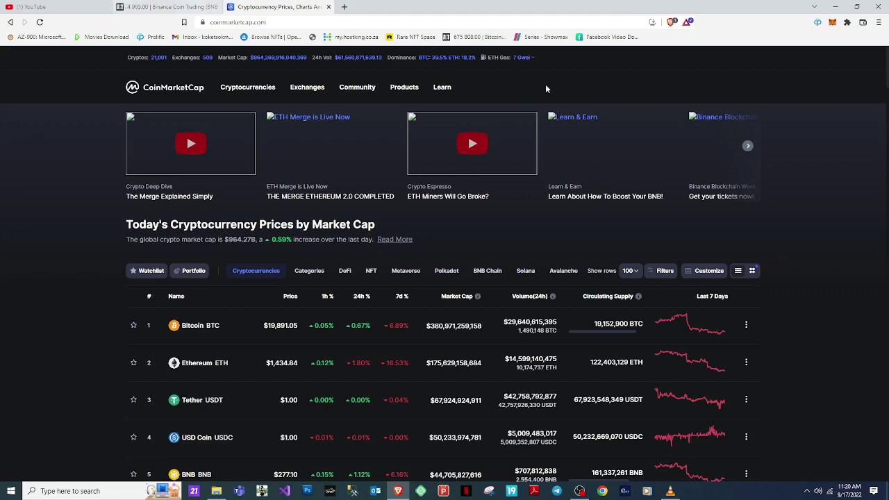
click(40, 22)
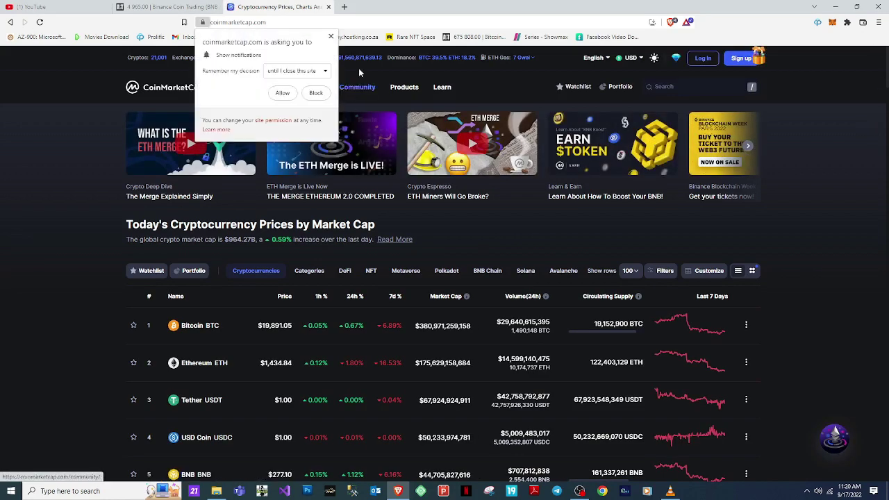
click(330, 36)
- Search CoinMarketCap for "atlas", open the Star Atlas (ATLAS) page, and look over its price chart
click(663, 86)
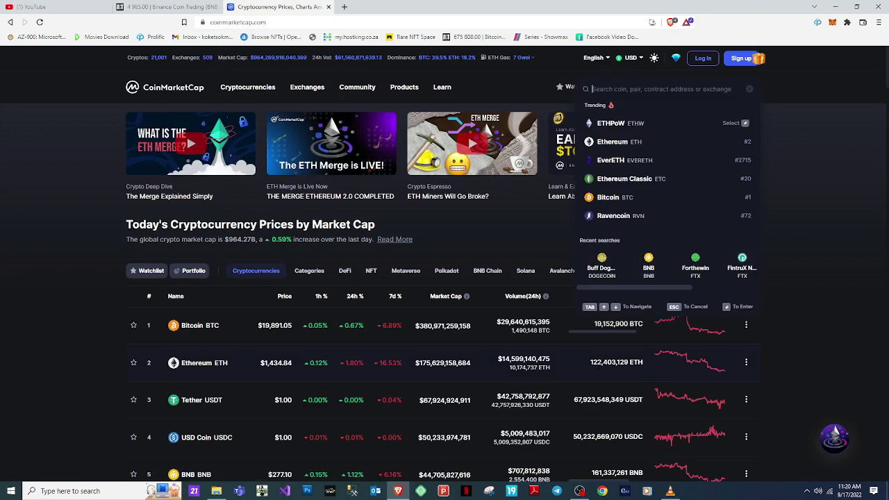
text(a)
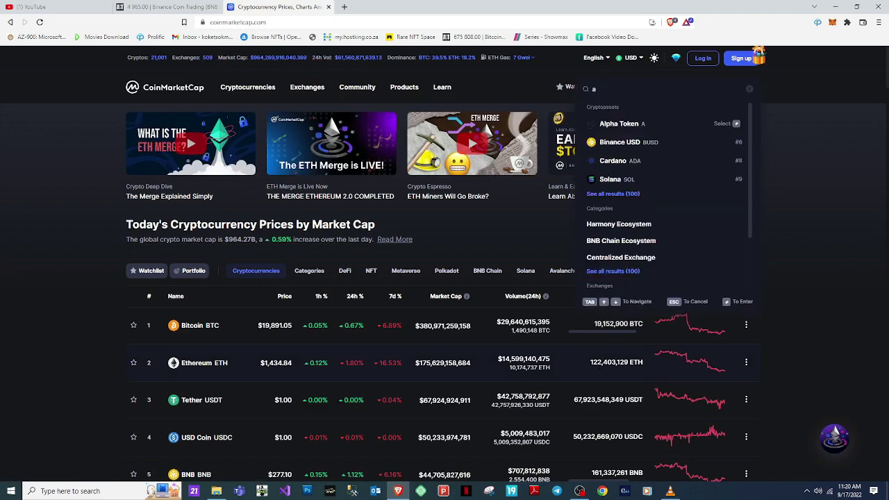
text(tlas)
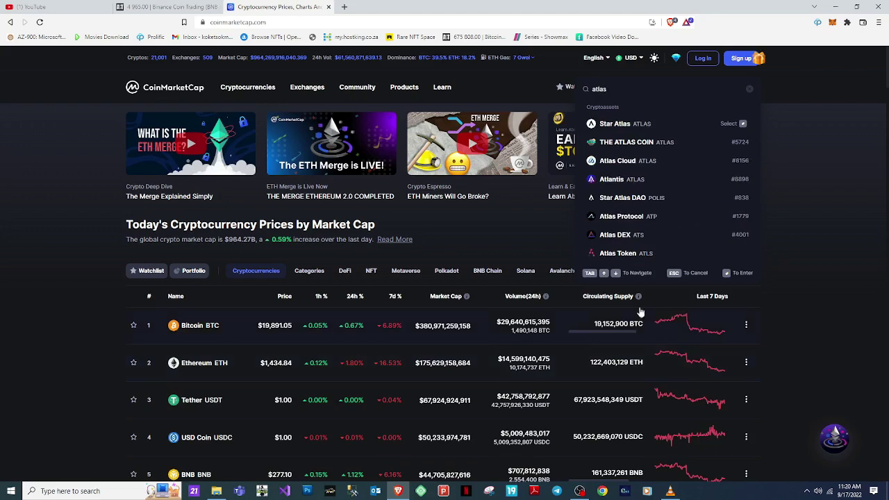
click(639, 123)
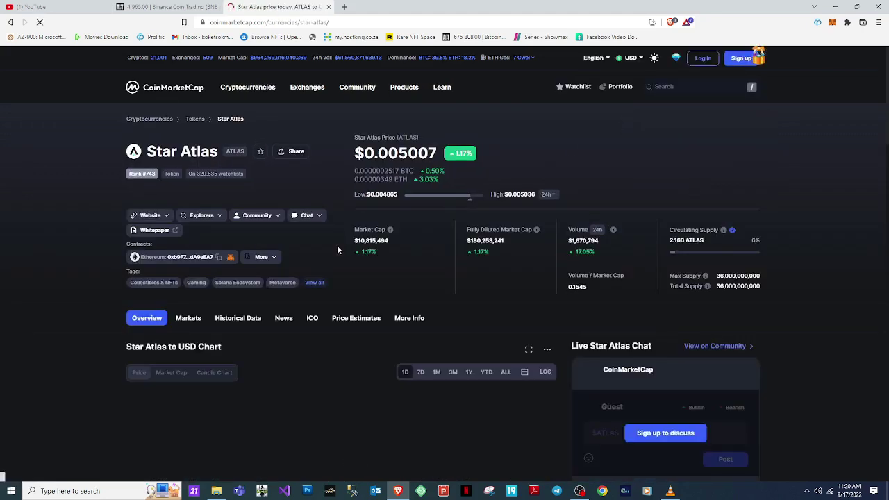
scroll(337, 245, down, 5)
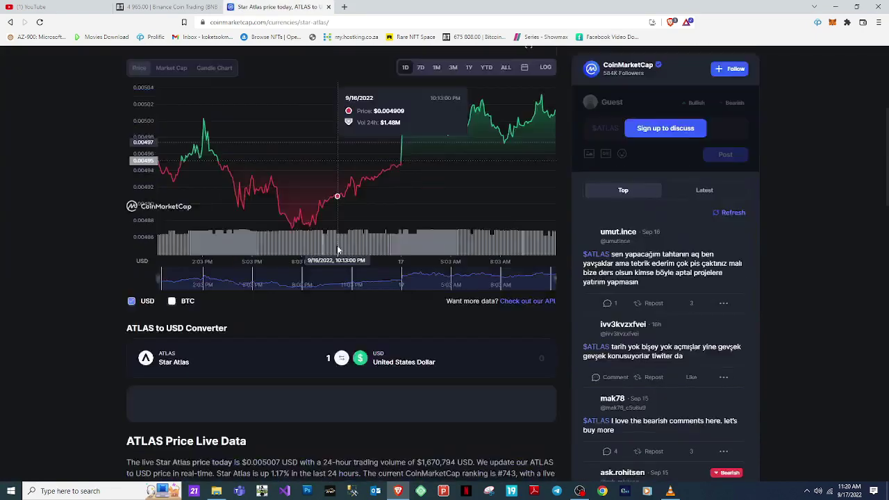
scroll(337, 245, up, 5)
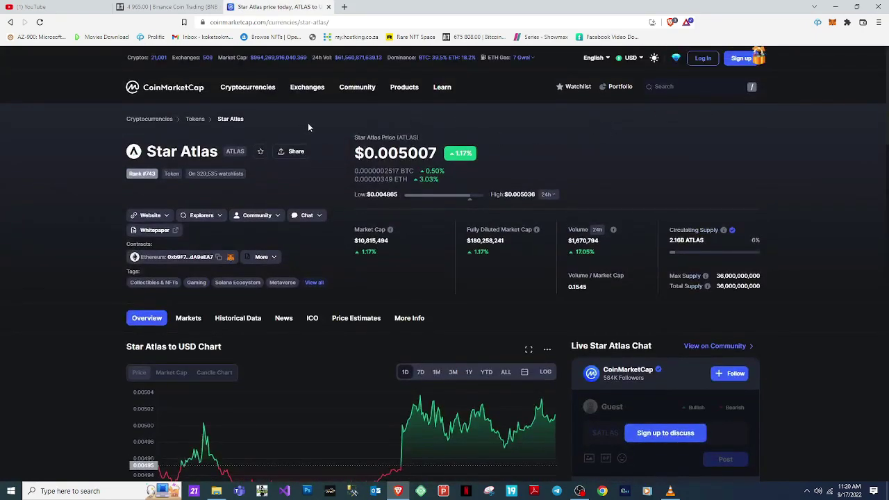
- Switch to AltCoinTrader and check the account's available ZAR and BNB balances
click(146, 6)
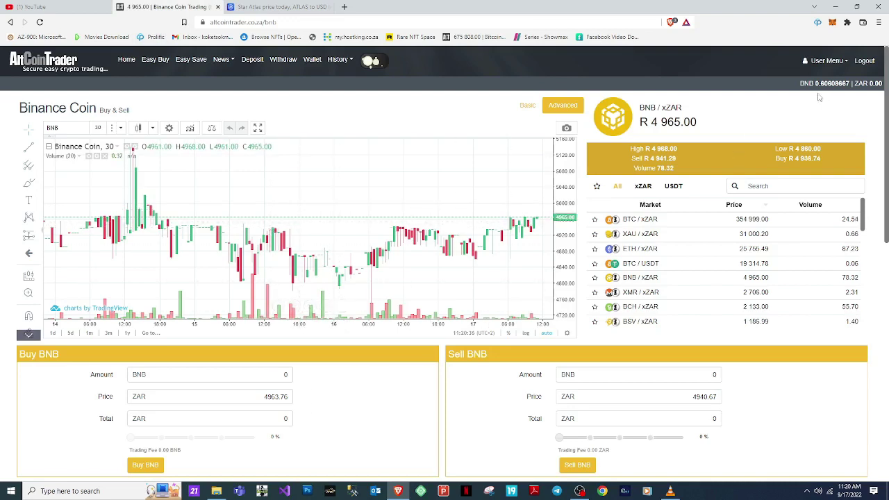
double_click(875, 84)
drag(815, 83, 834, 83)
- Unlock the MetaMask wallet extension by entering the wallet password, clearing the first entry and retyping it
click(342, 6)
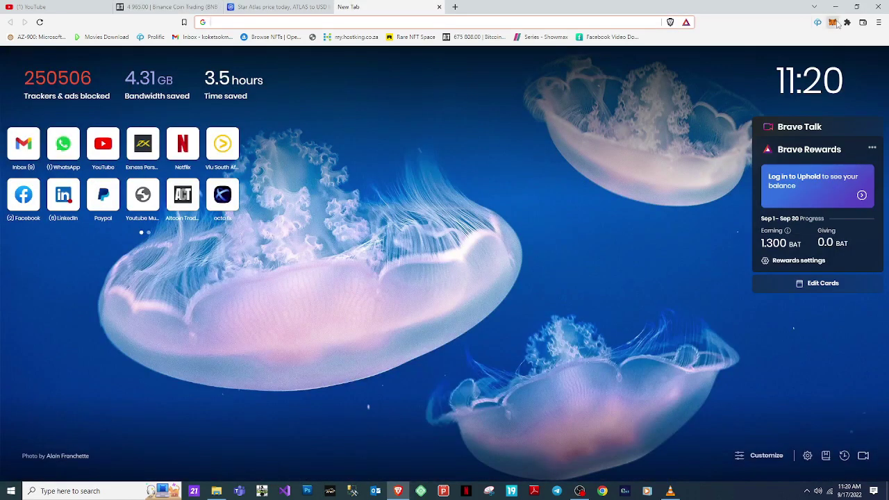
click(837, 23)
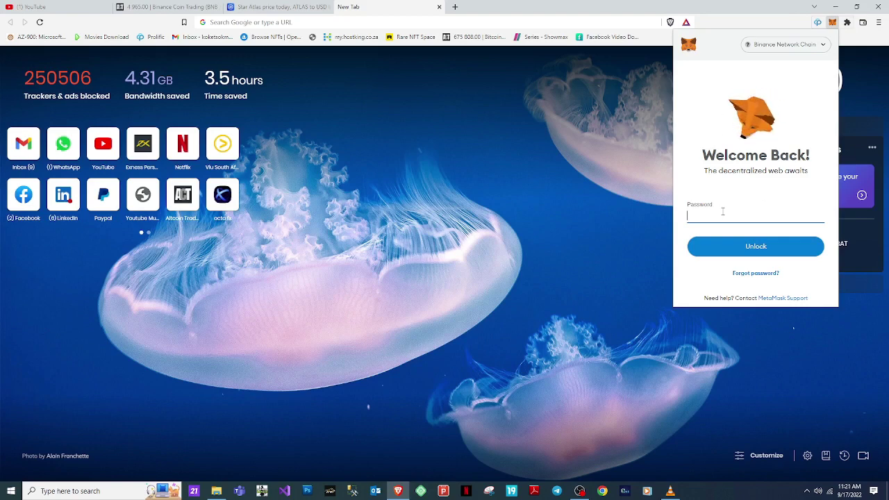
text(•••)
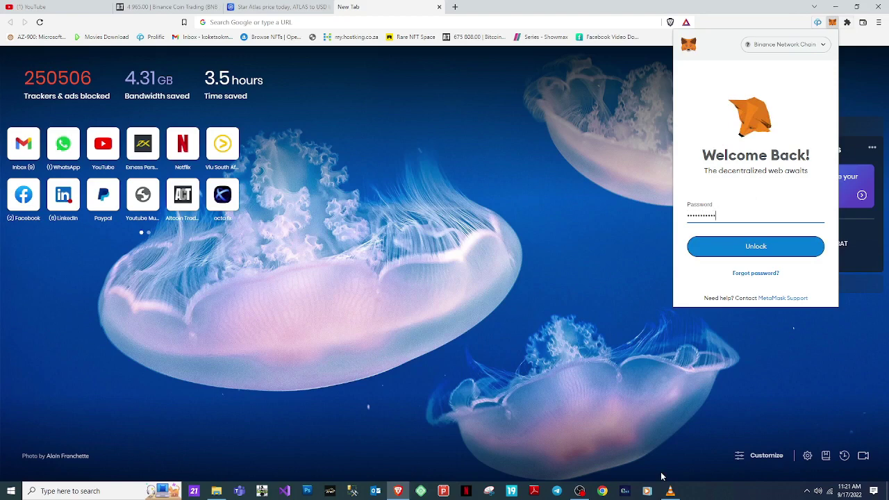
key(BackSpace)
key(BackSpace)
key(BackSpace)
key(BackSpace)
key(BackSpace)
key(BackSpace)
key(BackSpace)
key(BackSpace)
key(BackSpace)
key(BackSpace)
key(BackSpace)
key(BackSpace)
key(BackSpace)
key(BackSpace)
text(••)
click(777, 243)
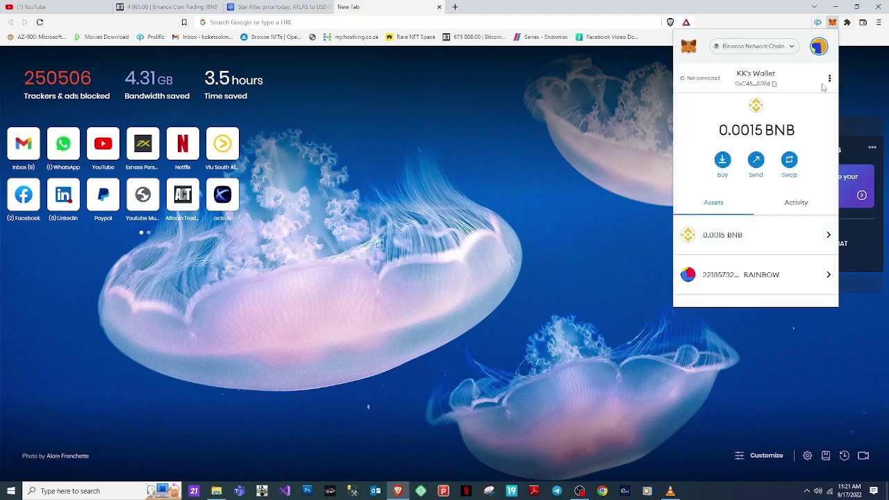
- Open the MetaMask wallet in its expanded view and copy the account's wallet address
click(829, 78)
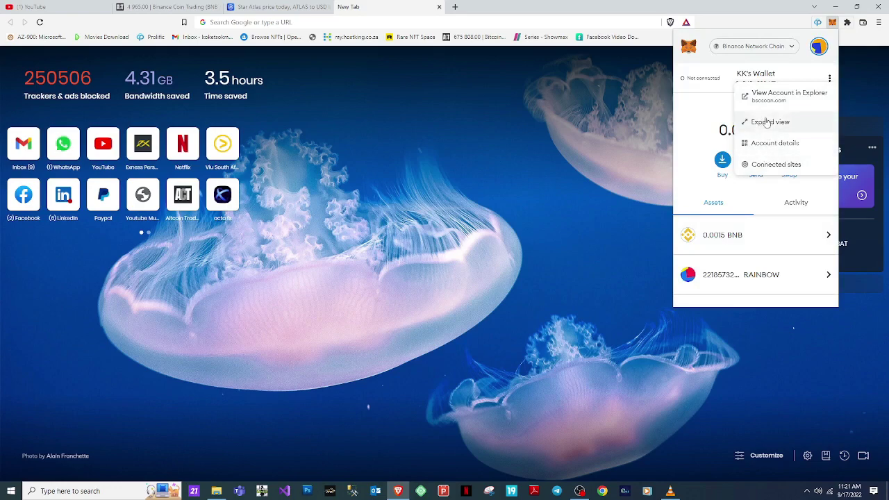
click(767, 122)
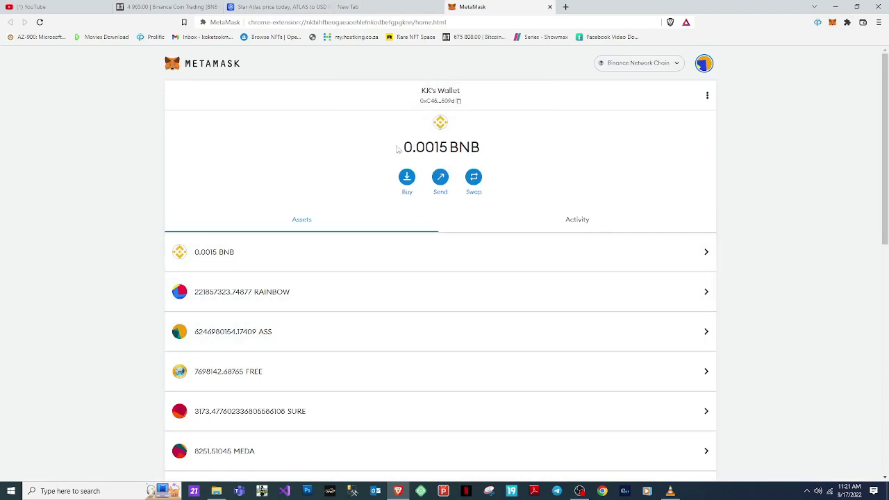
click(167, 7)
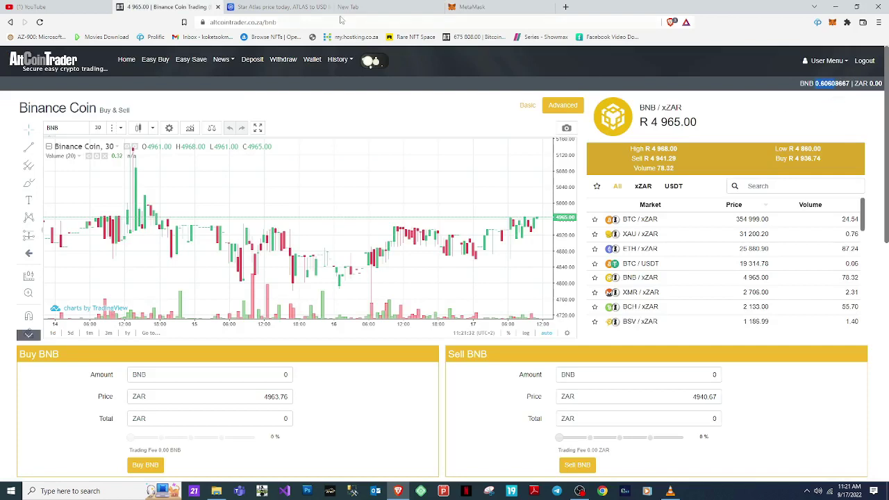
click(472, 7)
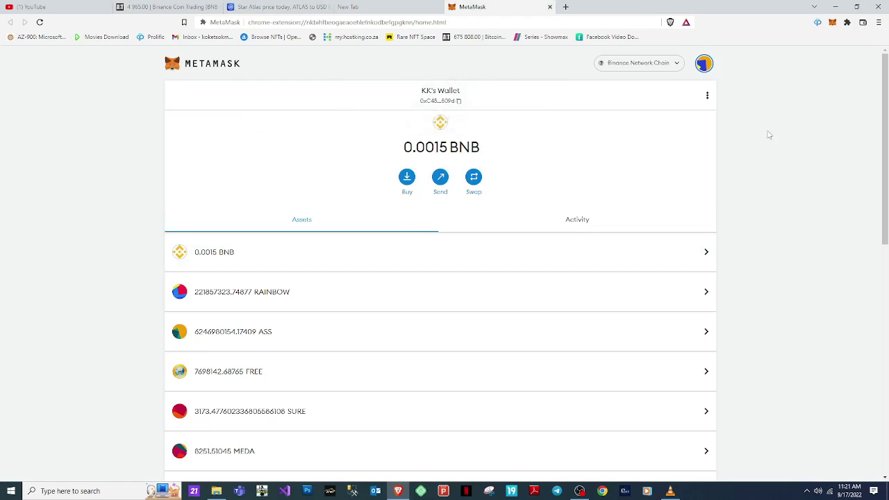
click(459, 102)
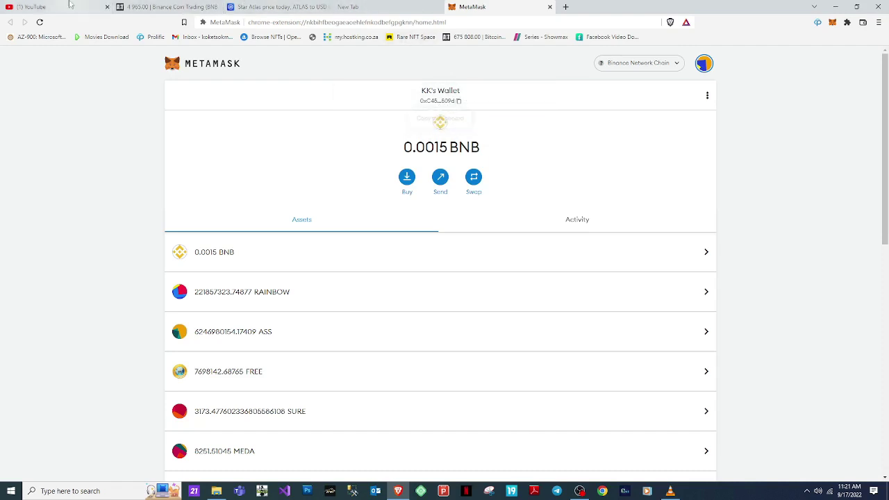
- Go to AltCoinTrader's withdrawals page and choose Cryptocurrency as the withdrawal type
click(179, 7)
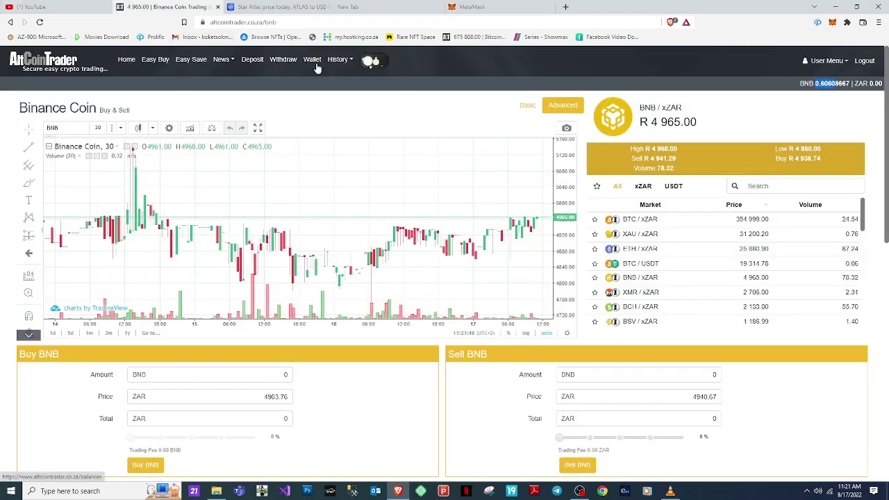
click(342, 61)
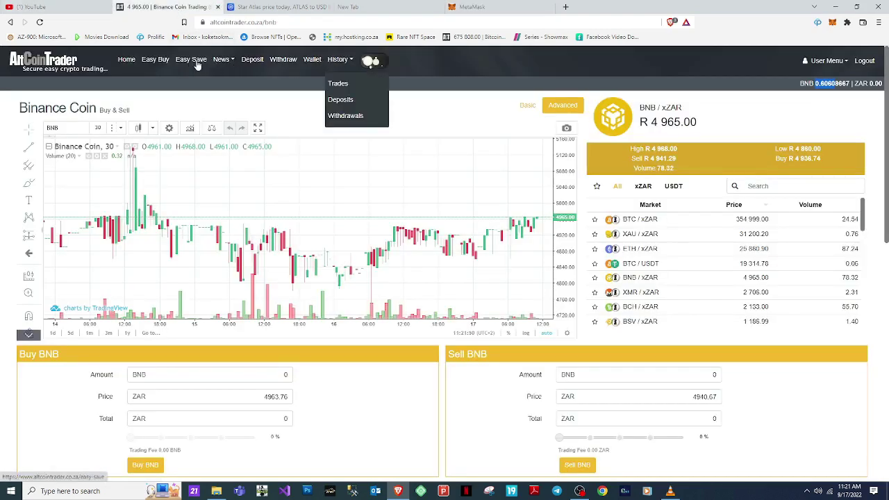
click(271, 72)
click(282, 59)
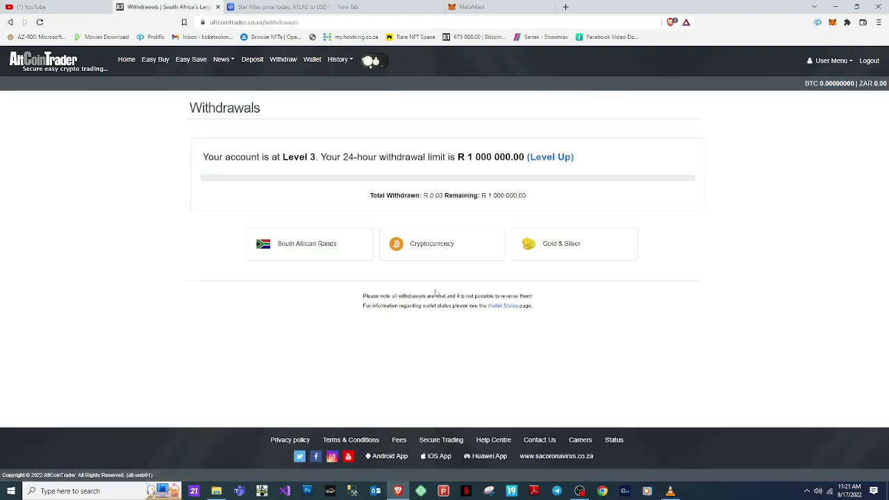
click(452, 246)
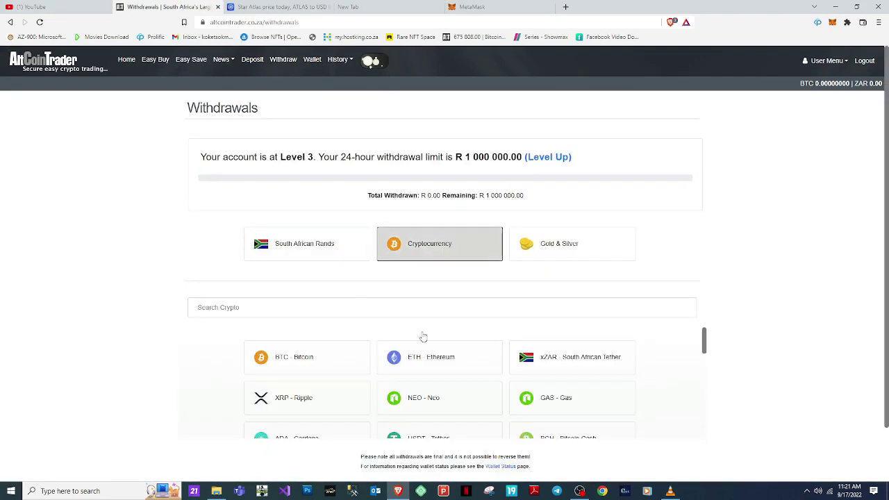
- Find BNB - Binance Coin in the cryptocurrency list and select it for withdrawal
scroll(789, 240, down, 1)
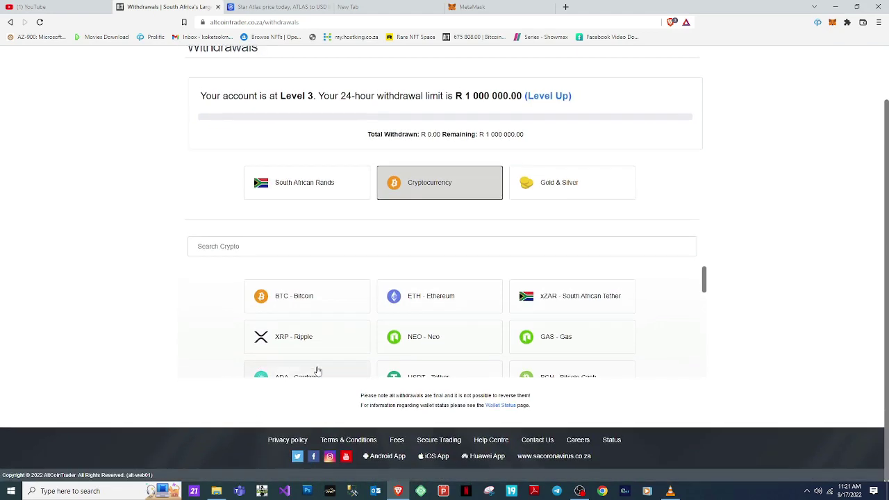
scroll(376, 319, down, 1)
scroll(377, 317, down, 2)
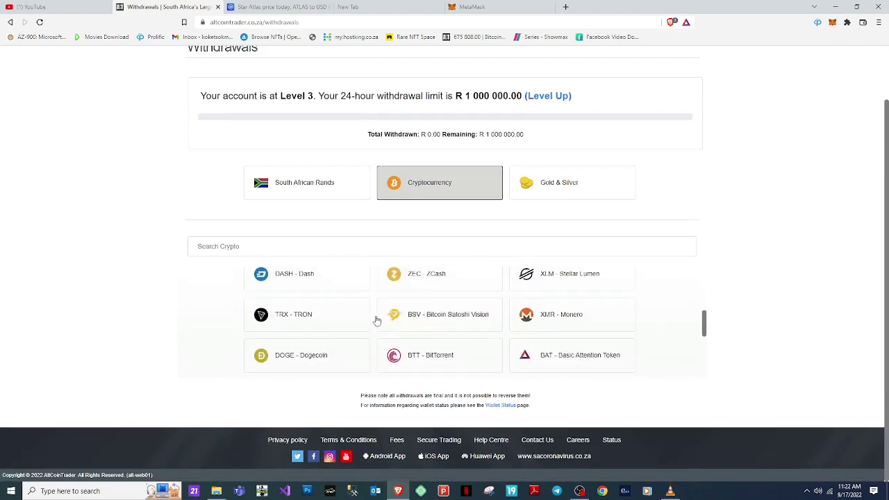
scroll(377, 318, up, 2)
scroll(391, 317, down, 3)
scroll(410, 317, down, 3)
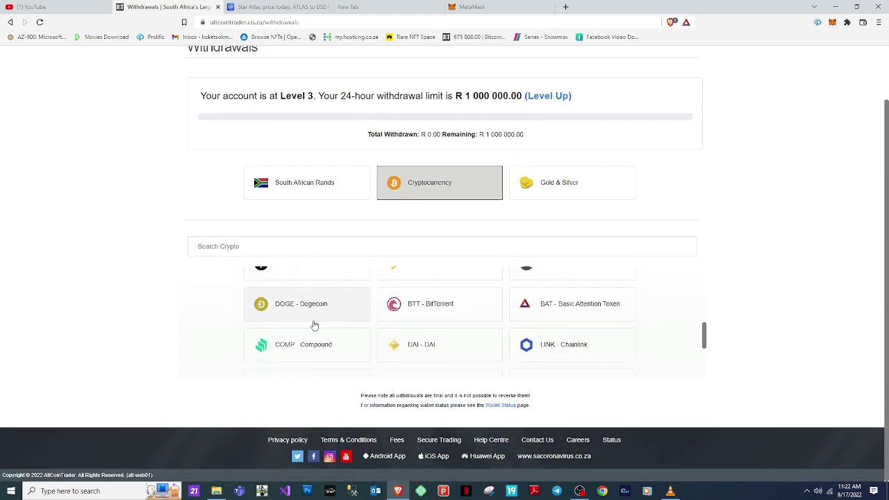
click(452, 309)
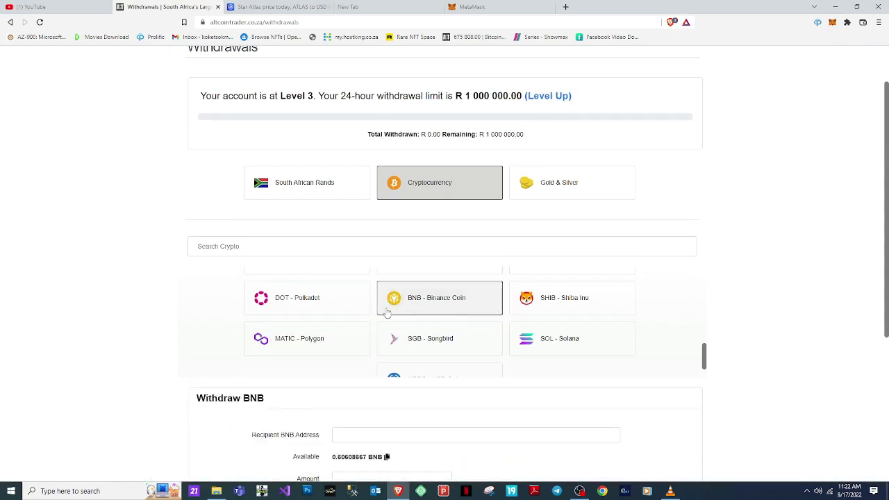
click(475, 311)
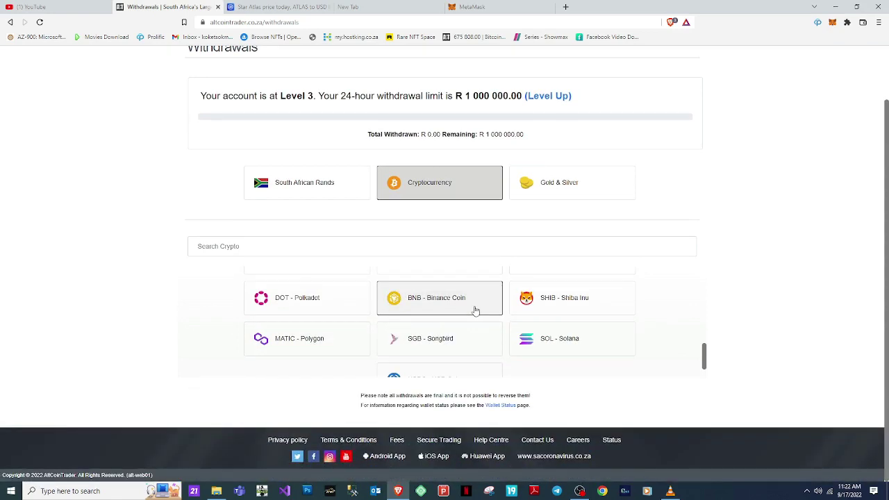
click(475, 310)
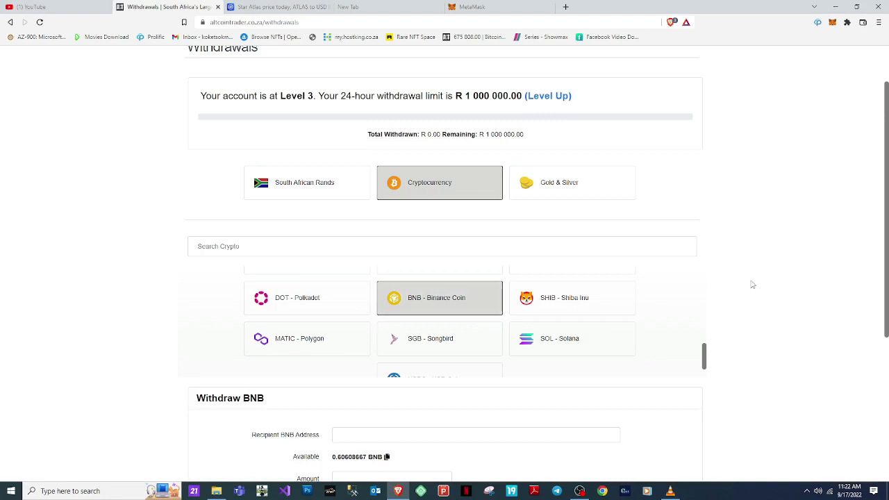
- Paste the copied MetaMask wallet address as the recipient BNB address in the withdrawal form
scroll(750, 284, down, 2)
scroll(752, 284, down, 1)
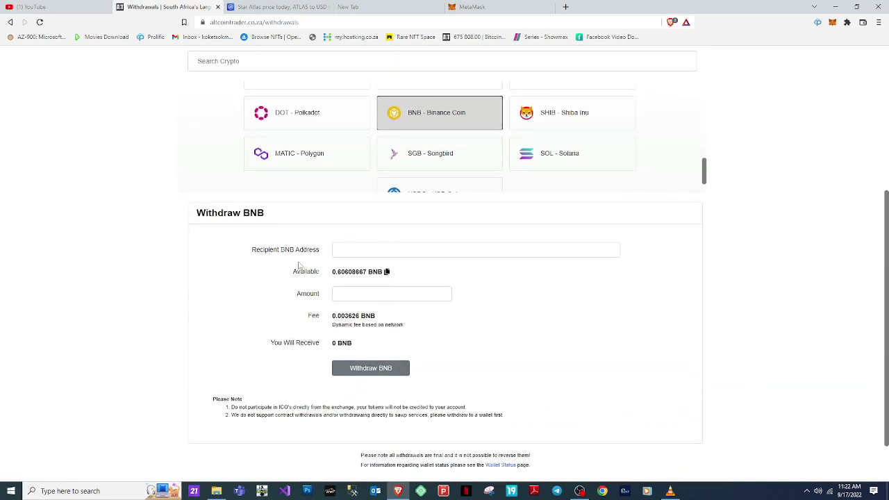
click(386, 252)
key(ctrl+v)
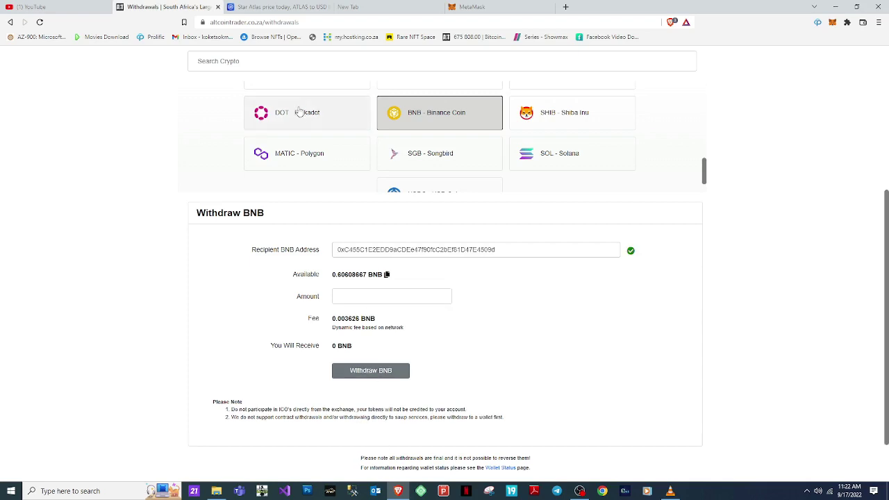
- Revisit MetaMask to copy the wallet address again, and return to AltCoinTrader's BNB withdrawal form
click(473, 7)
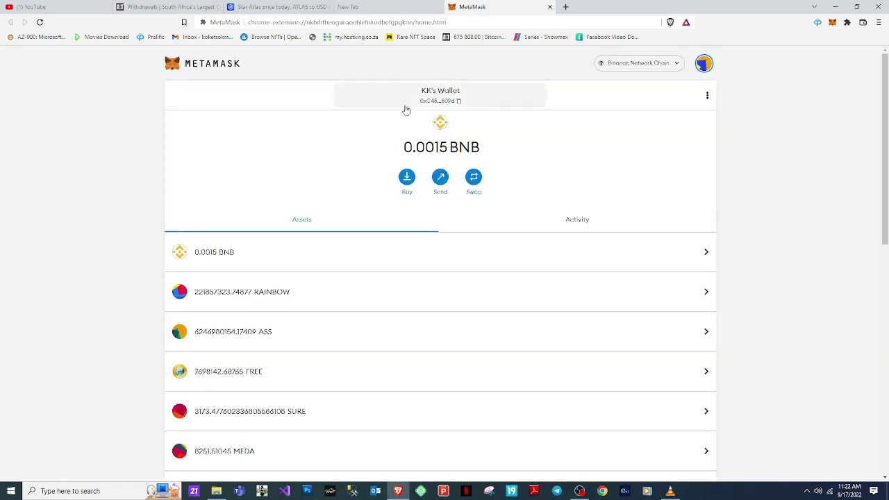
click(456, 100)
click(132, 7)
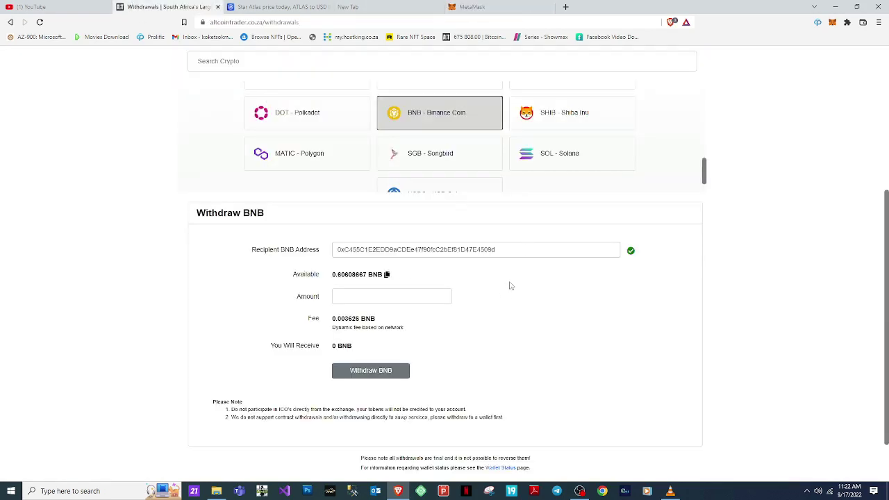
- Set the withdrawal amount to the full available balance of 0.60608667 BNB and check the withdrawal fee
drag(507, 250, 1, 168)
click(2, 90)
click(386, 275)
scroll(229, 291, down, 1)
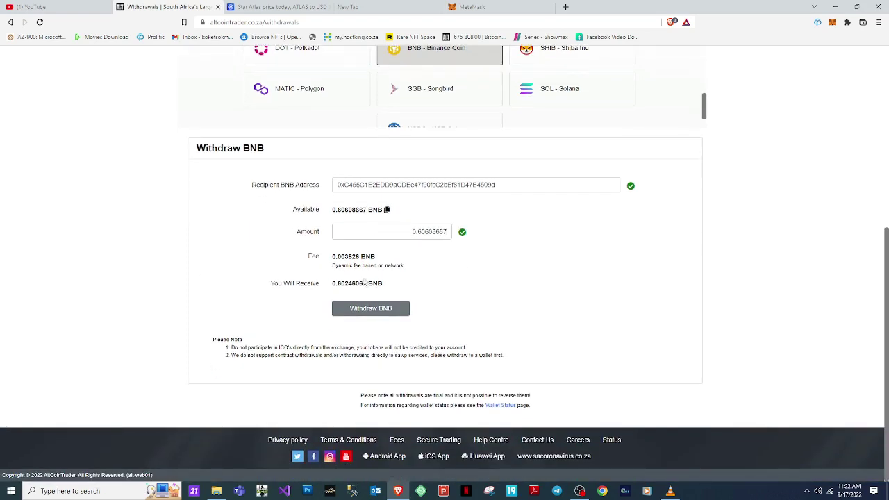
drag(333, 252, 414, 258)
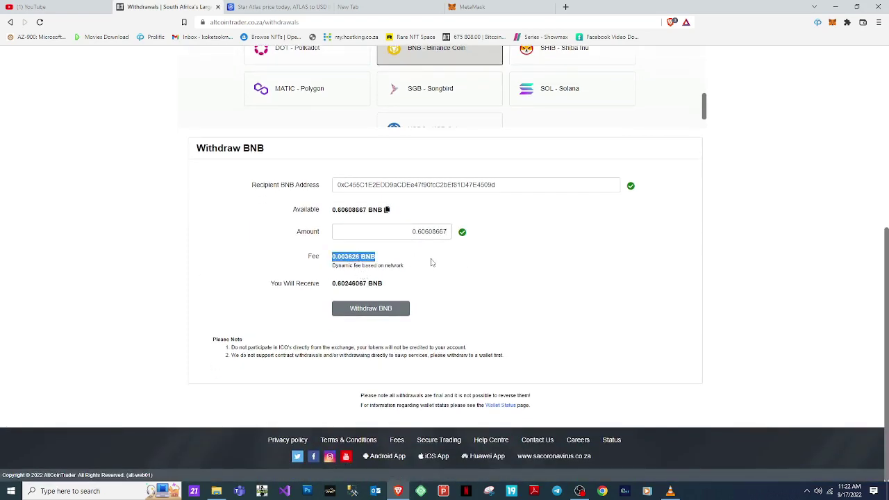
click(561, 279)
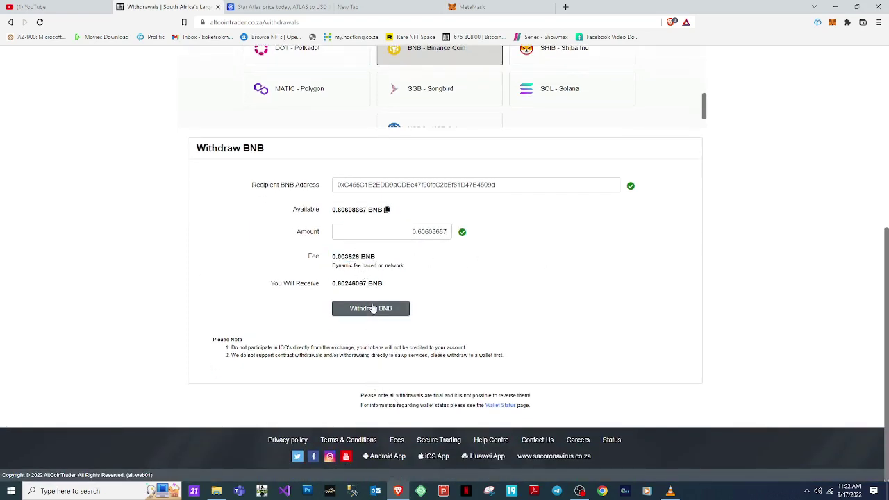
- Submit the BNB withdrawal request and confirm that it should be made
click(373, 307)
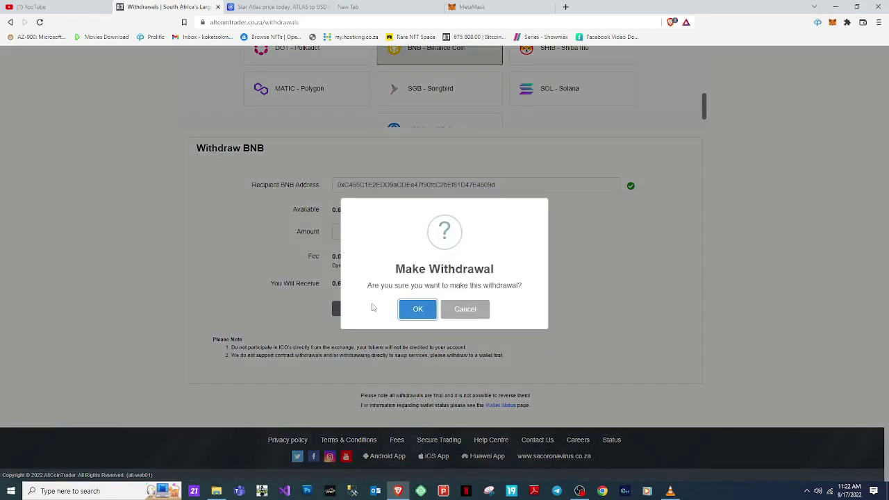
click(415, 309)
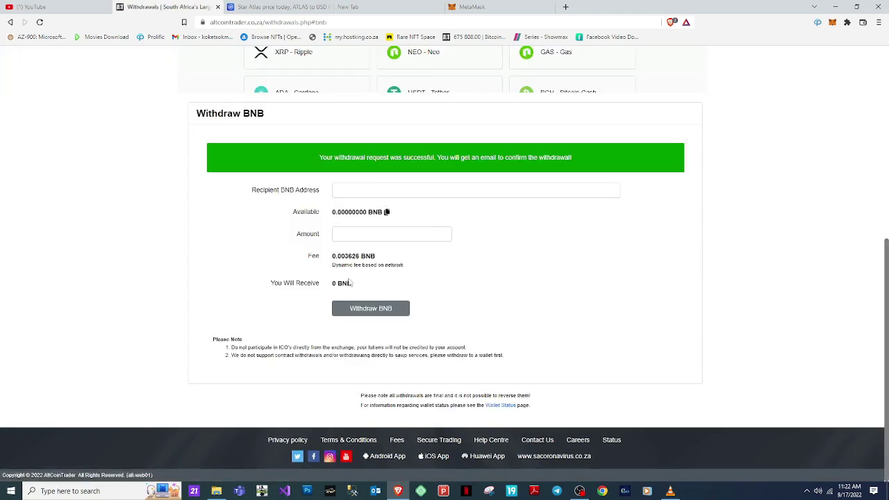
scroll(351, 283, up, 2)
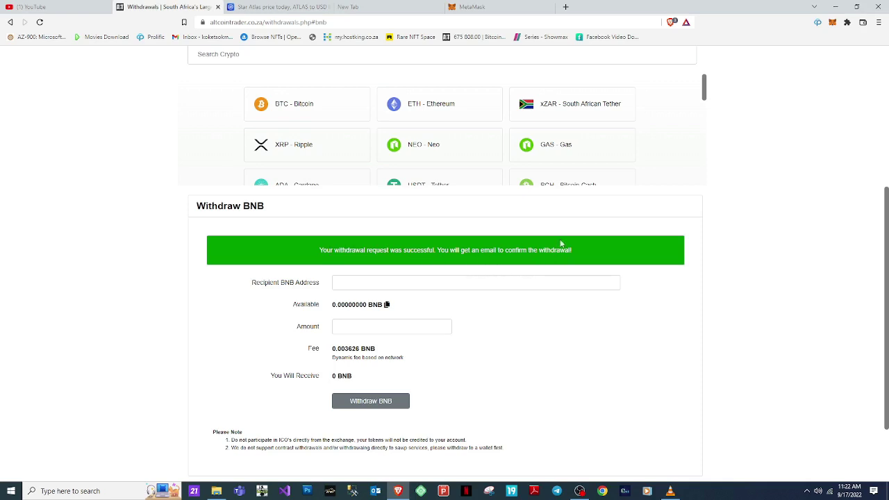
- Go to the Gmail inbox in the new tab and open AltCoinTrader's withdrawal confirmation email
click(409, 5)
click(23, 143)
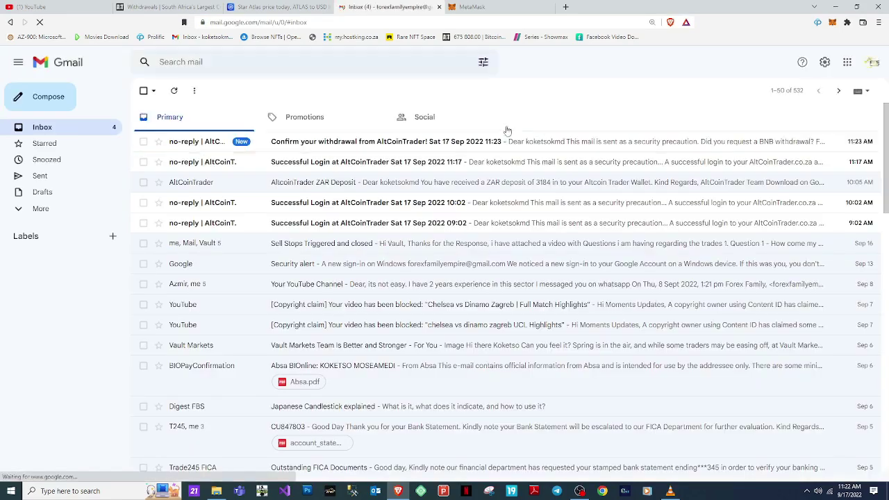
click(287, 145)
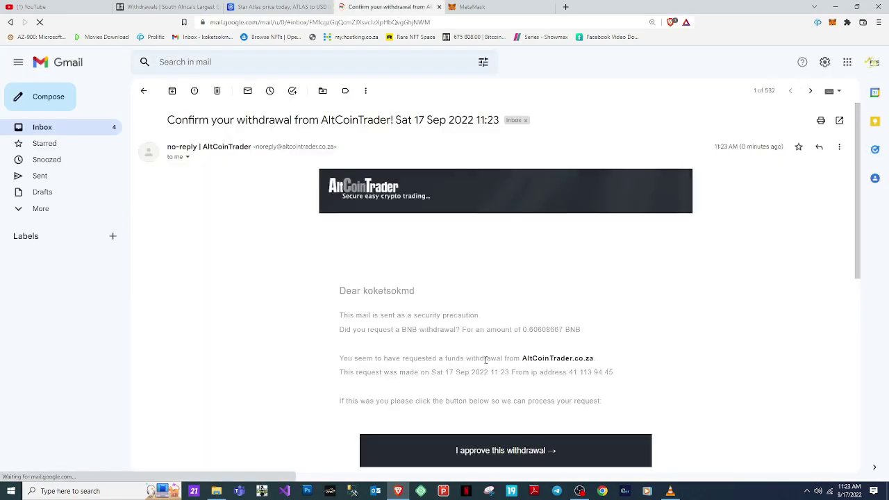
- Approve the BNB withdrawal from the confirmation email and close the confirmation page that opens
scroll(485, 359, down, 1)
drag(533, 283, 591, 286)
click(530, 420)
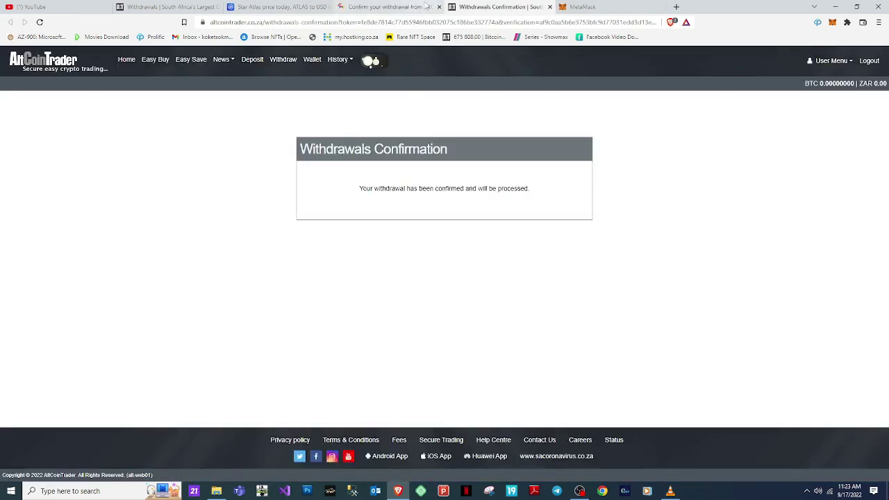
click(549, 7)
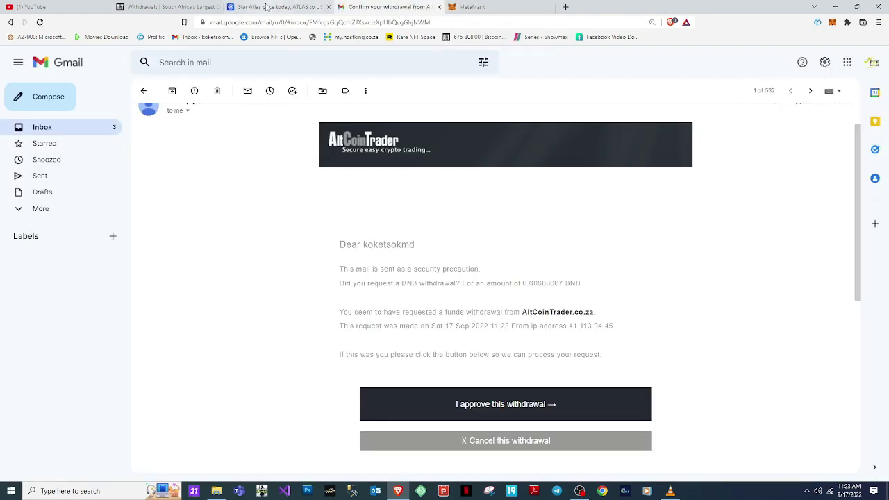
- Return to AltCoinTrader's withdrawals page, log out of the account and close its tab
click(178, 6)
scroll(778, 193, up, 4)
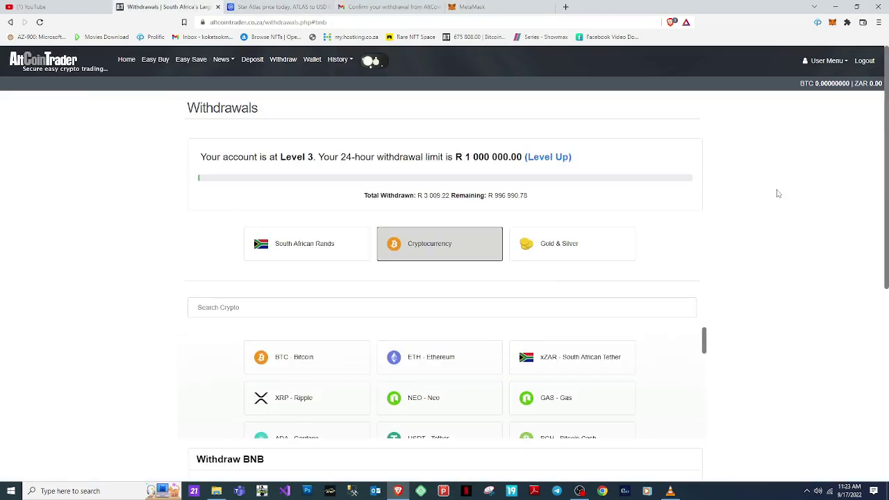
click(868, 61)
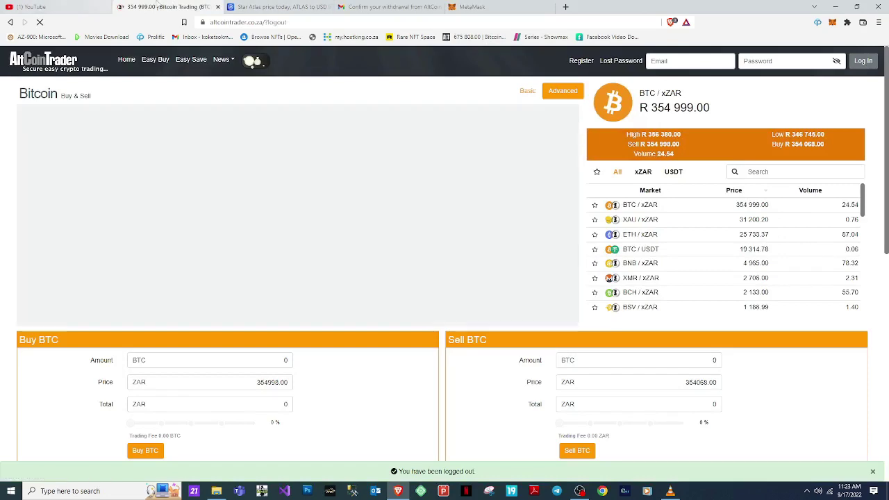
click(217, 7)
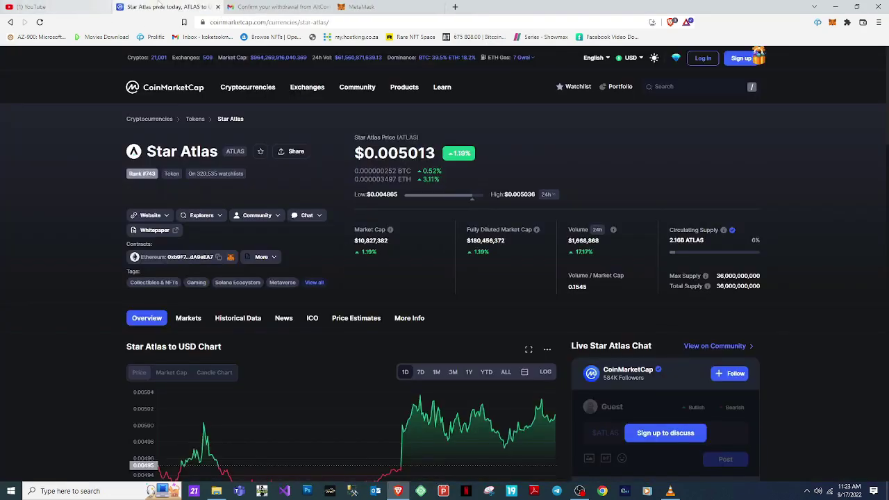
- Switch to MetaMask and reload the wallet to check its BNB balance against the current time
click(361, 7)
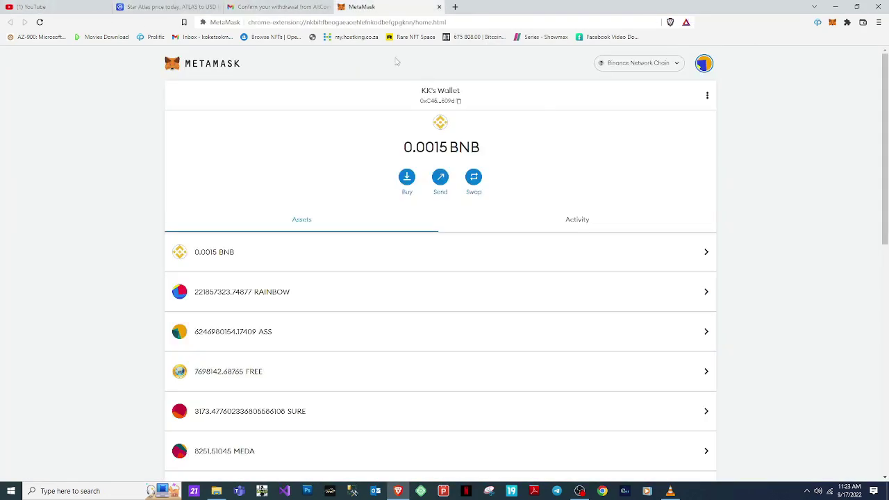
click(41, 22)
drag(401, 158, 440, 178)
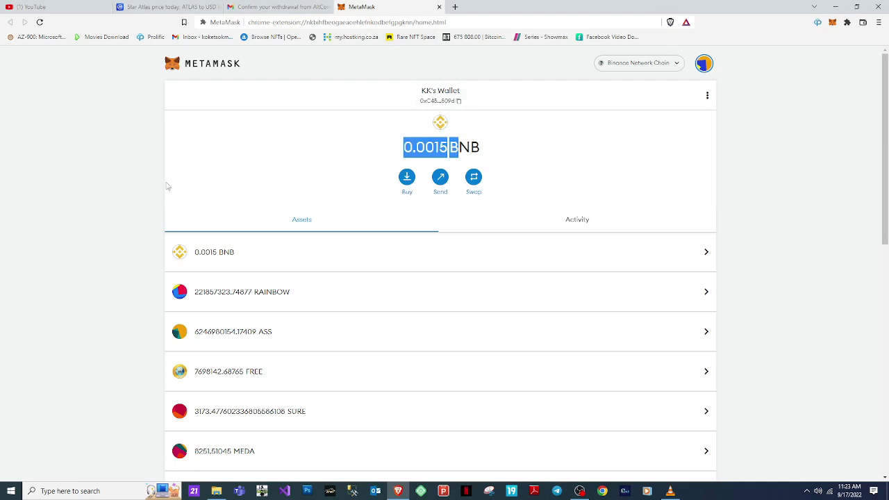
click(848, 490)
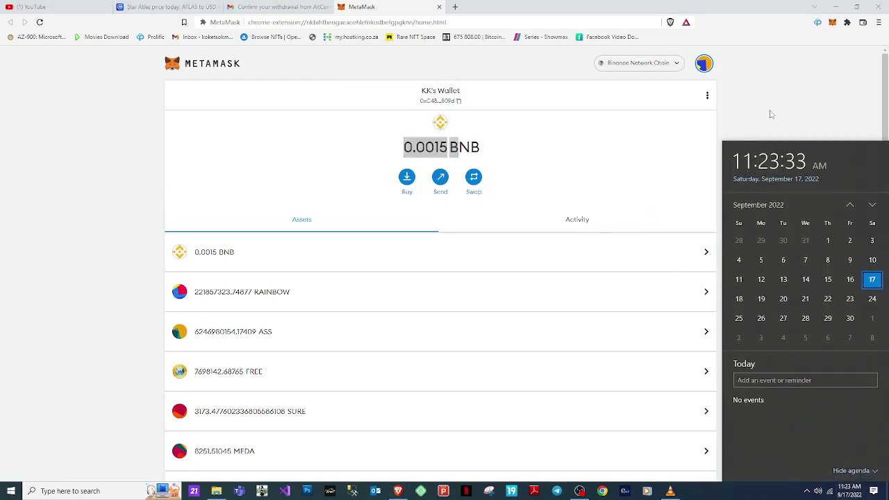
click(769, 114)
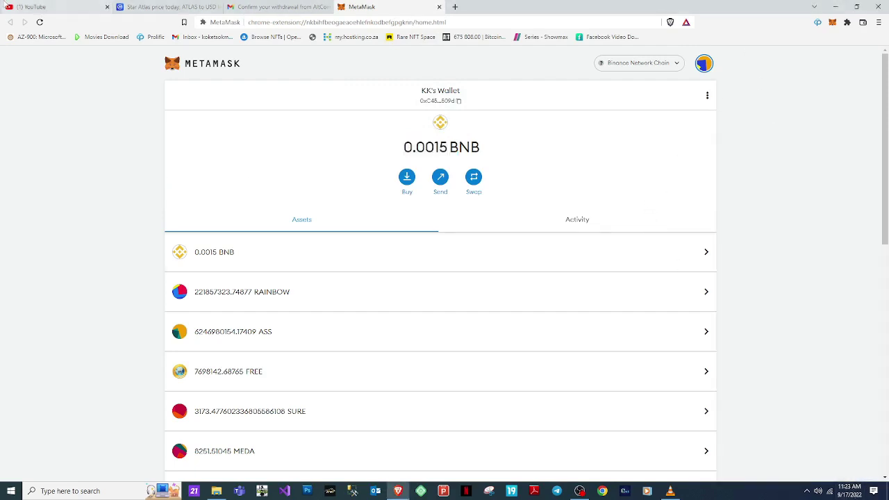
click(39, 23)
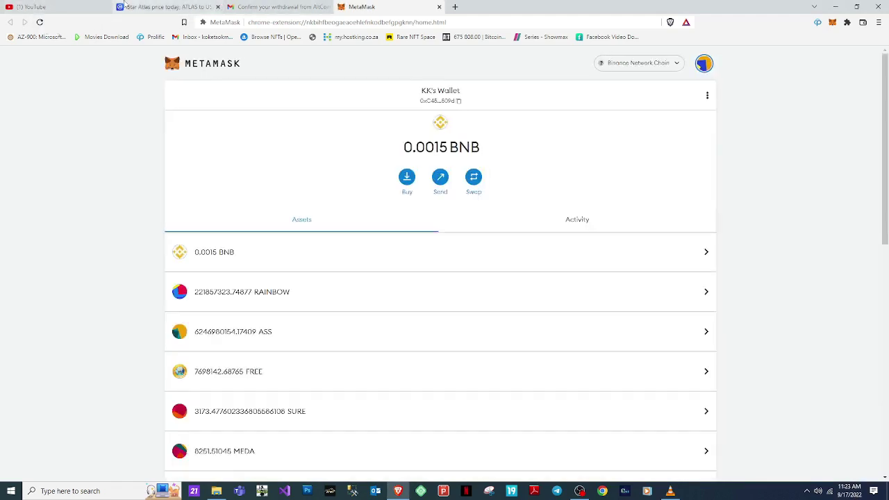
- Go back to the withdrawal confirmation email in Gmail and close its tab
click(126, 6)
click(282, 7)
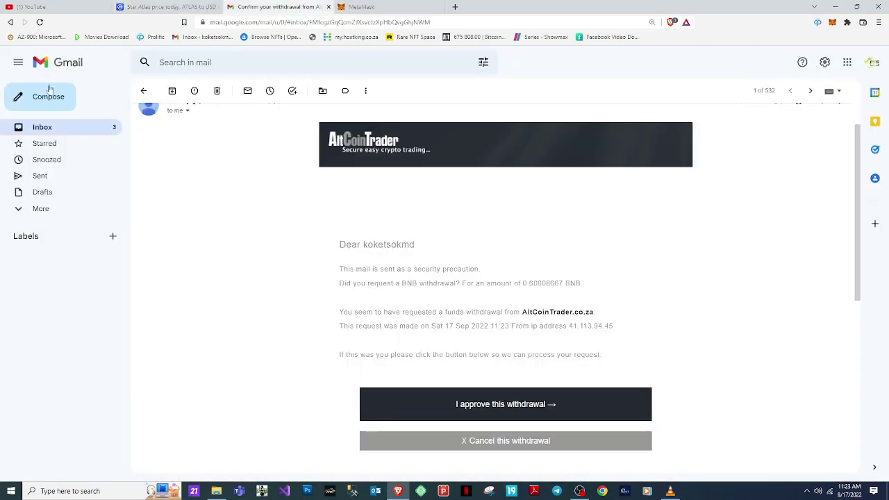
click(328, 7)
- Open altcointrader.co.za in a new browser tab
click(345, 7)
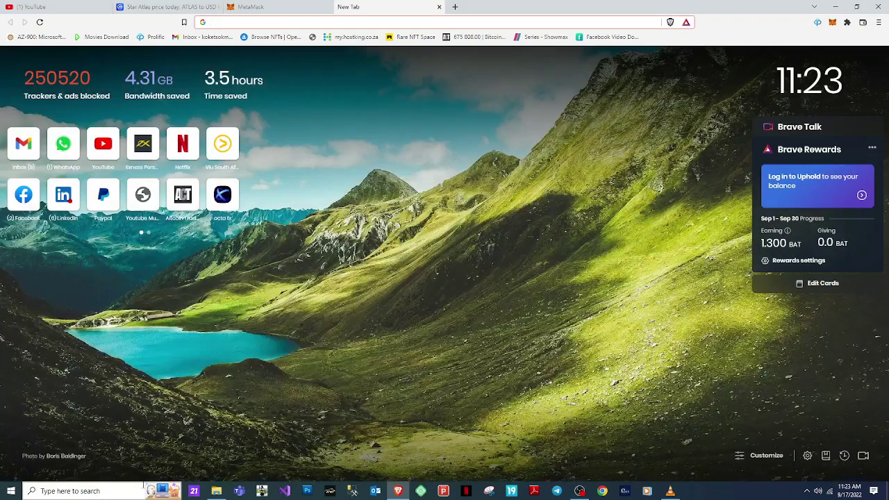
text(la)
key(BackSpace)
key(BackSpace)
text(a)
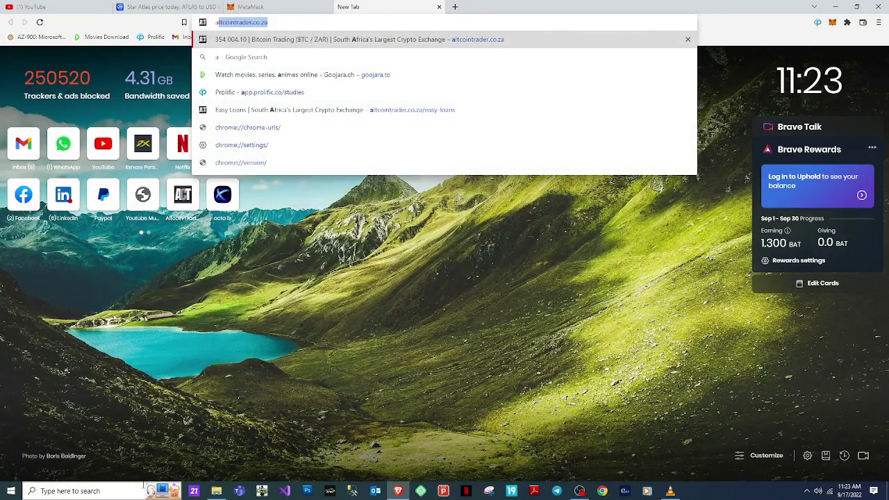
key(Return)
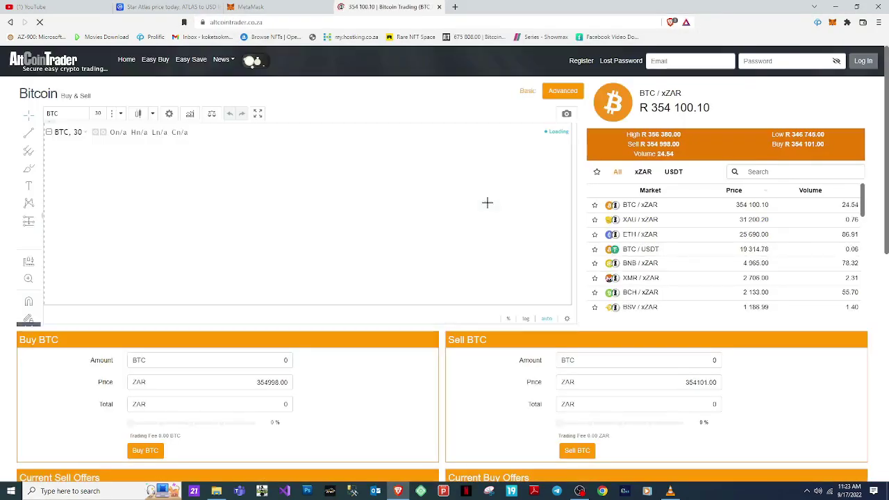
- Look through AltCoinTrader's market list and open the BNB / xZAR market
scroll(647, 268, down, 1)
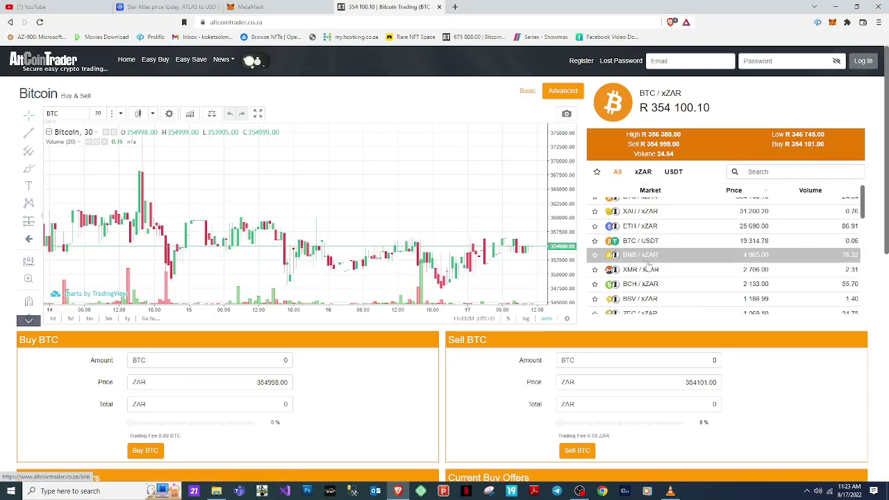
scroll(647, 268, down, 5)
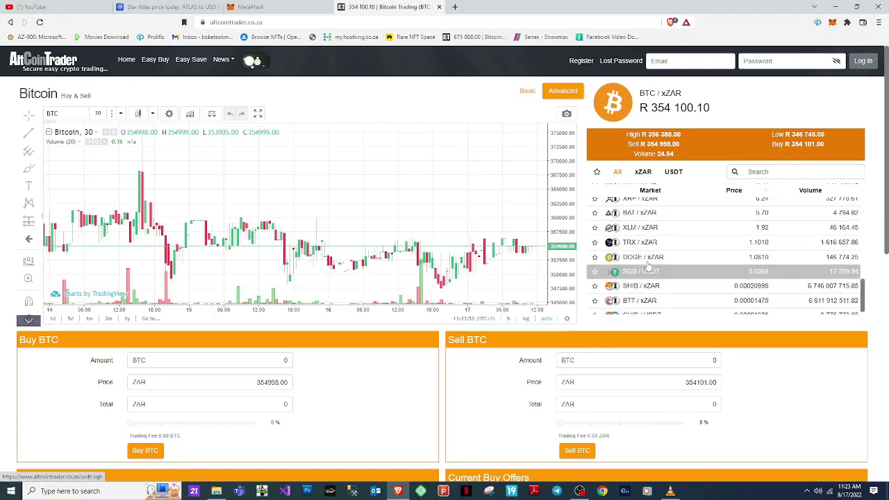
scroll(647, 268, up, 6)
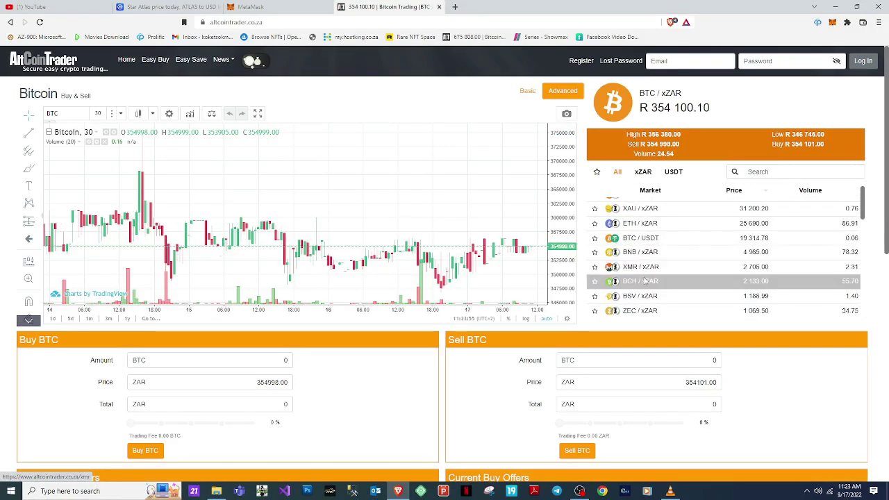
click(627, 254)
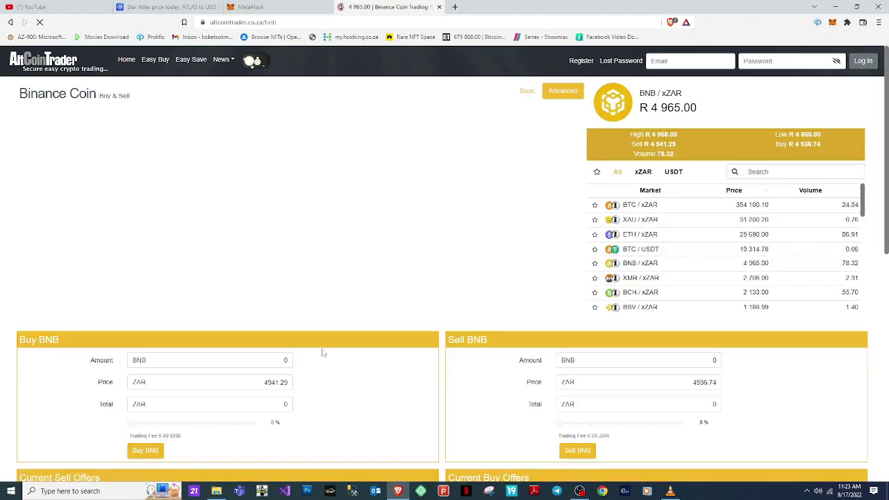
- Enter a total of 1000 ZAR in the Buy BNB form and copy the equivalent BNB amount
scroll(323, 353, down, 1)
click(271, 358)
text(1000)
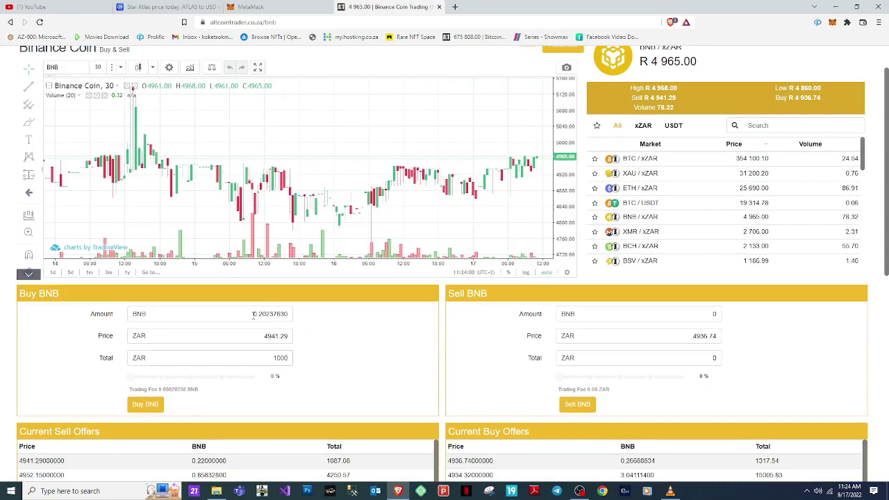
drag(253, 315, 348, 312)
right_click(254, 314)
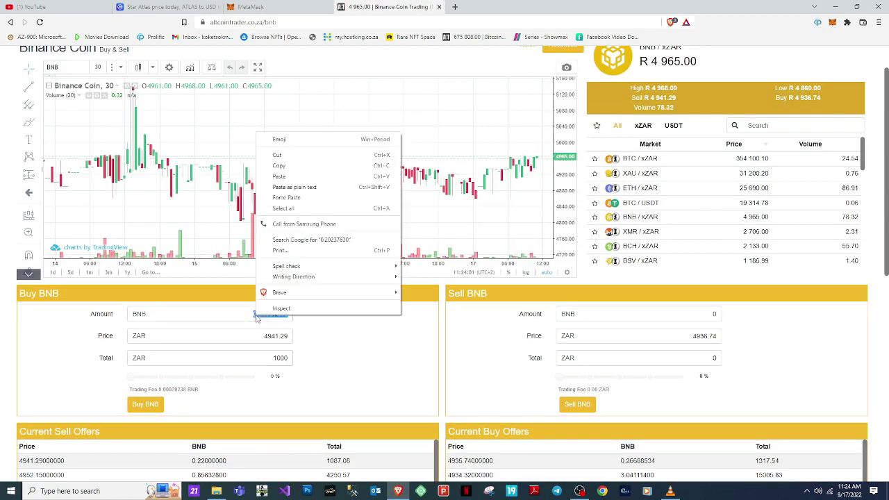
click(281, 173)
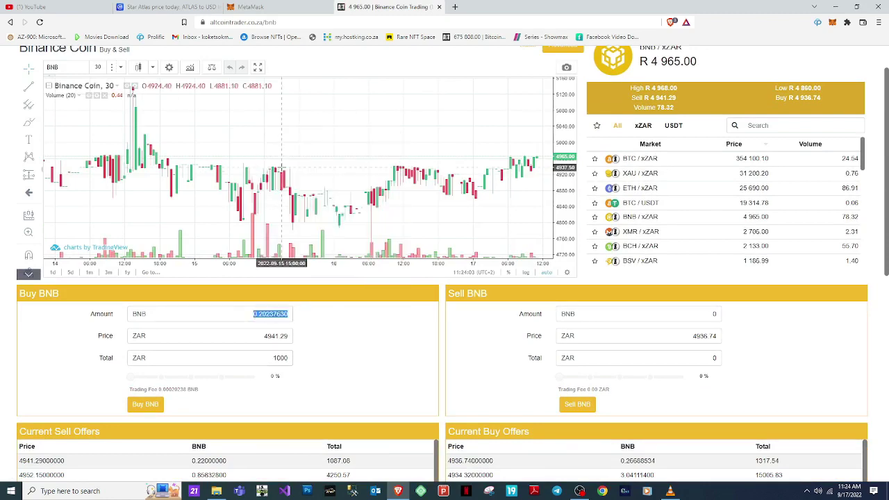
click(61, 341)
- Switch back to MetaMask and keep reloading the wallet to check for the incoming BNB
click(252, 7)
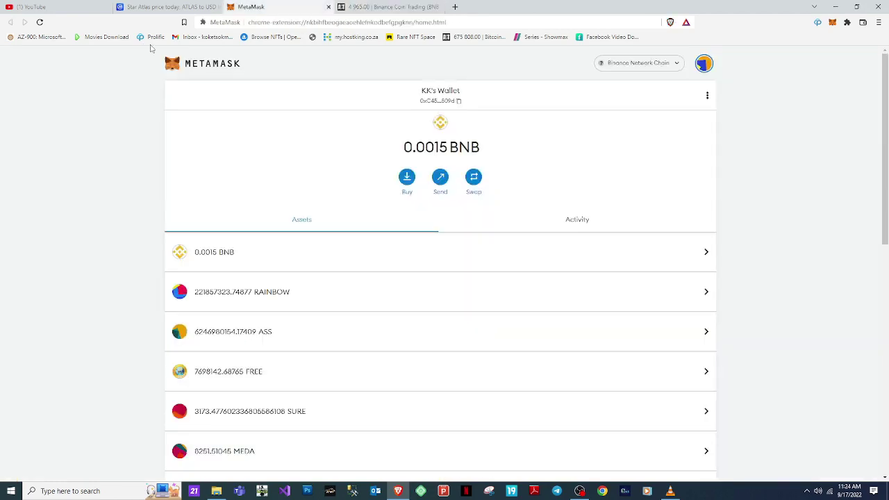
click(39, 23)
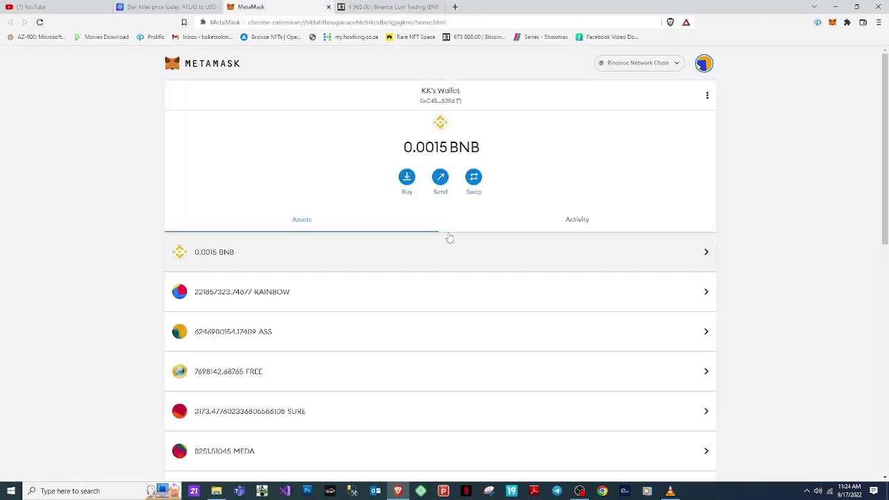
click(40, 23)
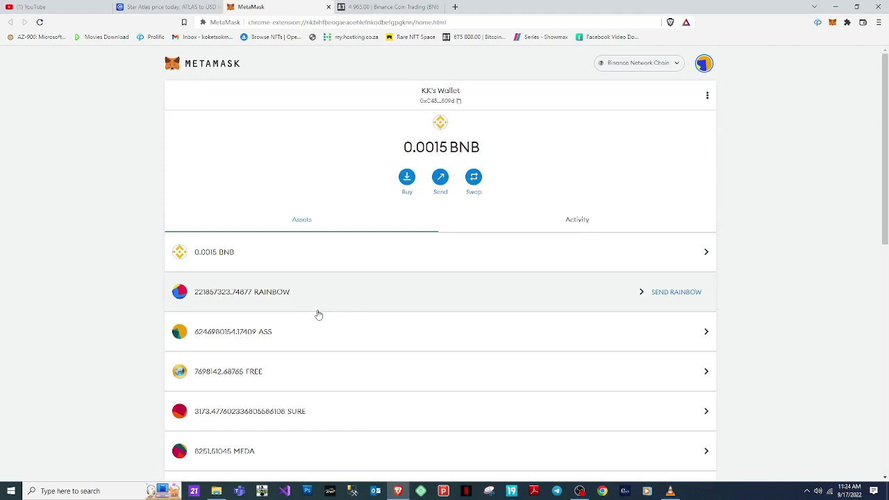
click(456, 7)
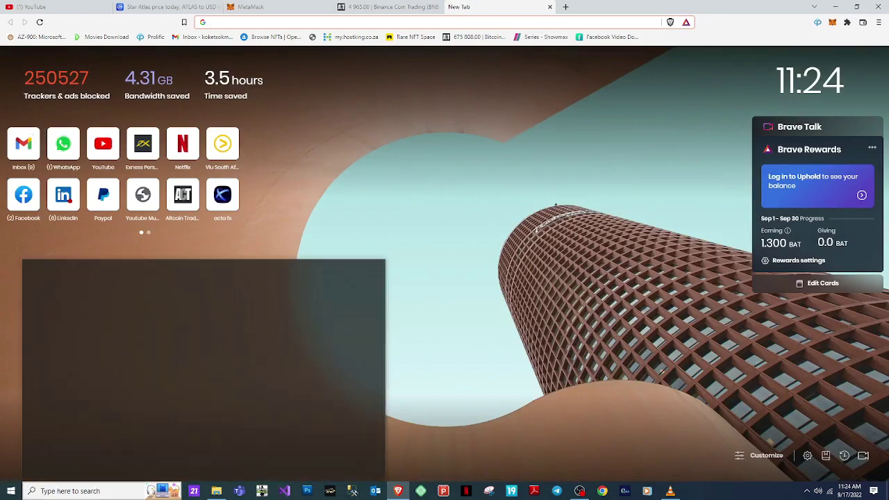
click(70, 491)
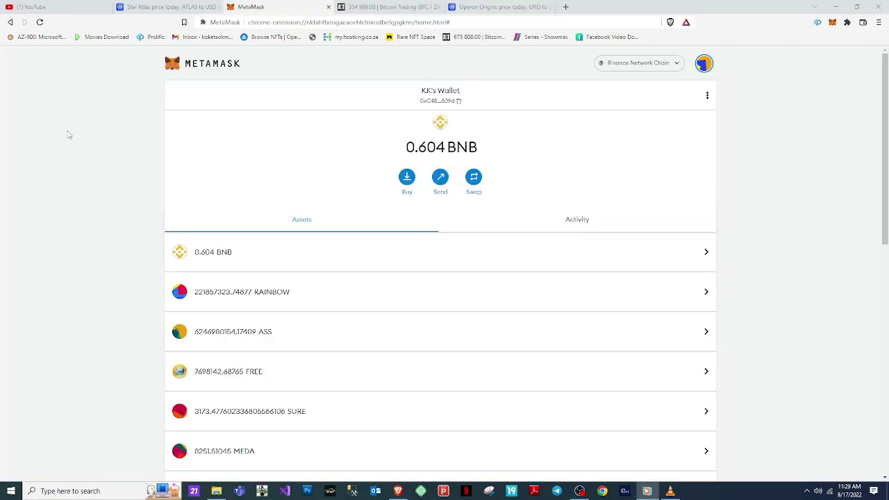
click(40, 22)
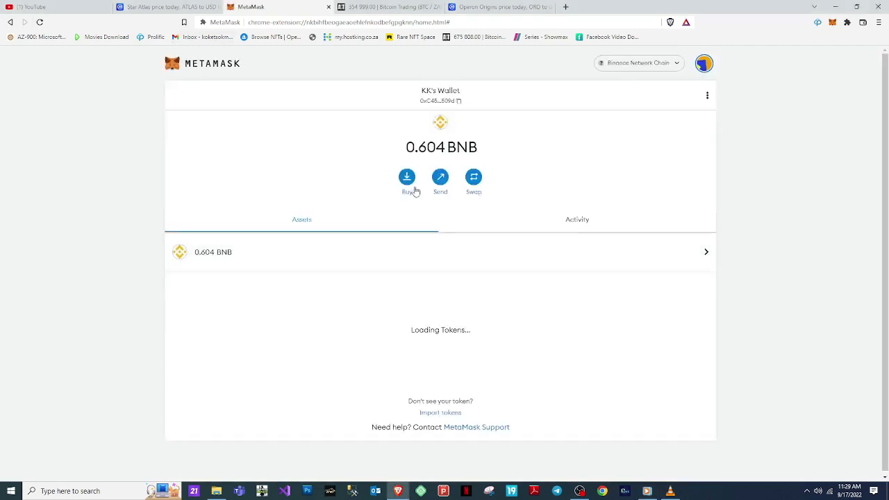
- Check the wallet's BNB balance in MetaMask
drag(414, 147, 458, 159)
click(620, 169)
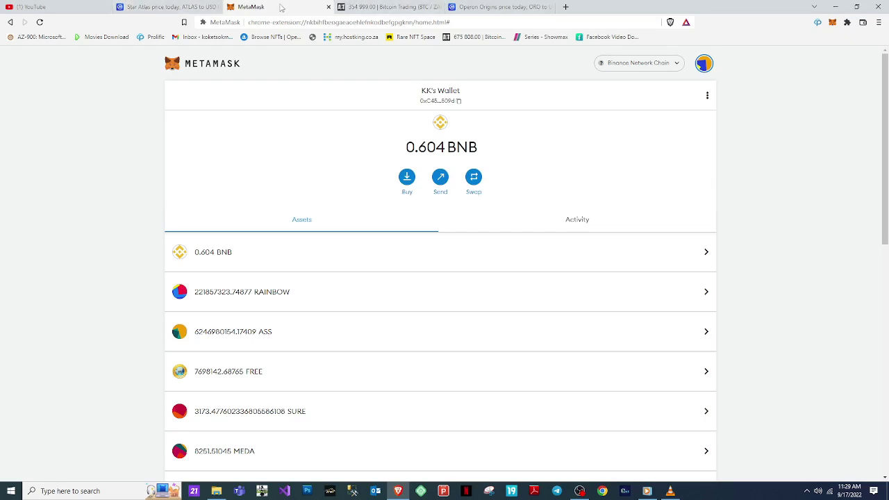
- Load pancakeswap.finance in place of the Operon Origins page and open its token swap page
click(502, 7)
click(498, 21)
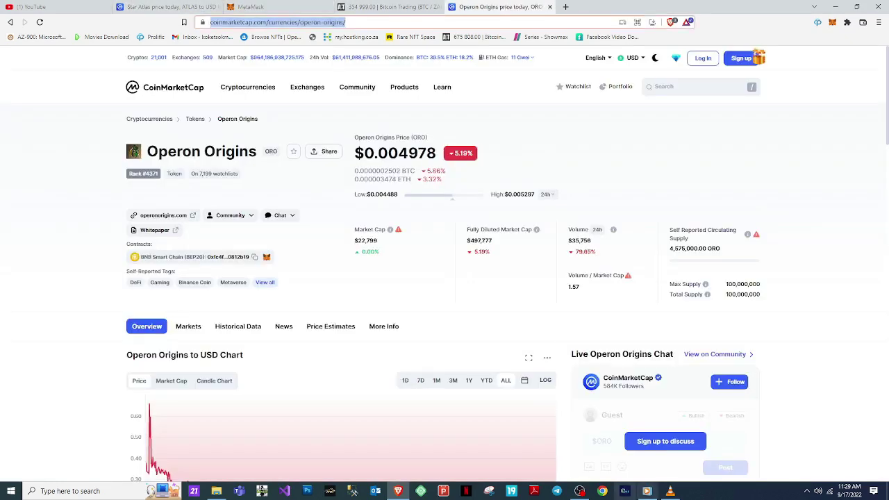
text(pancake)
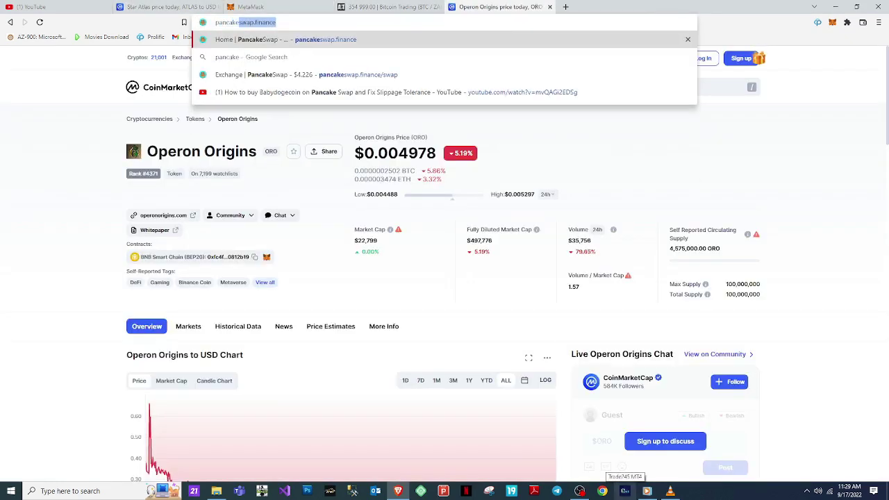
key(Return)
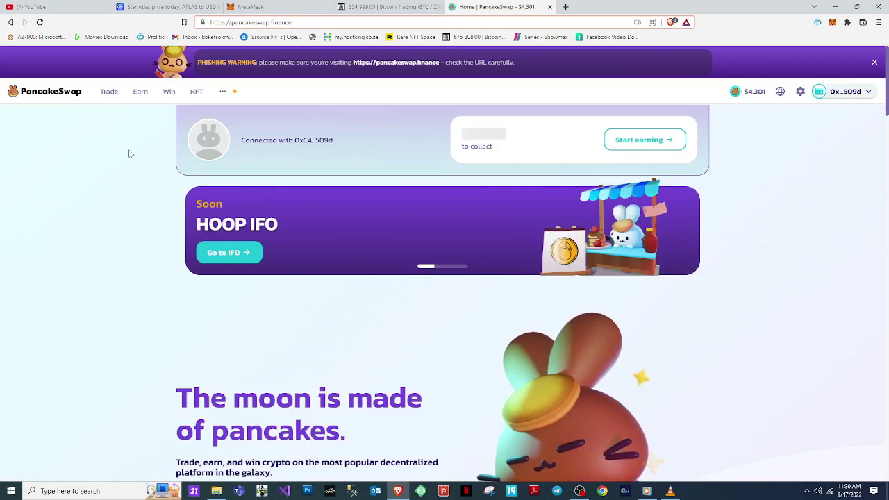
mouse_move(104, 91)
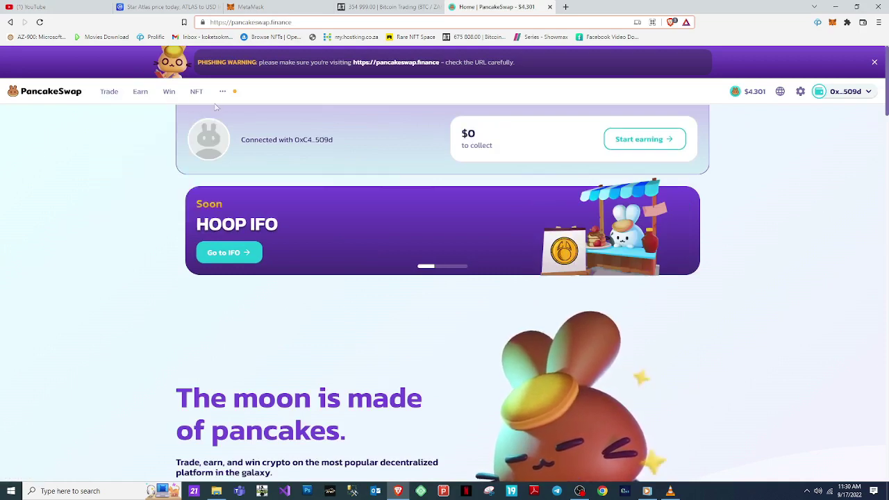
mouse_move(831, 102)
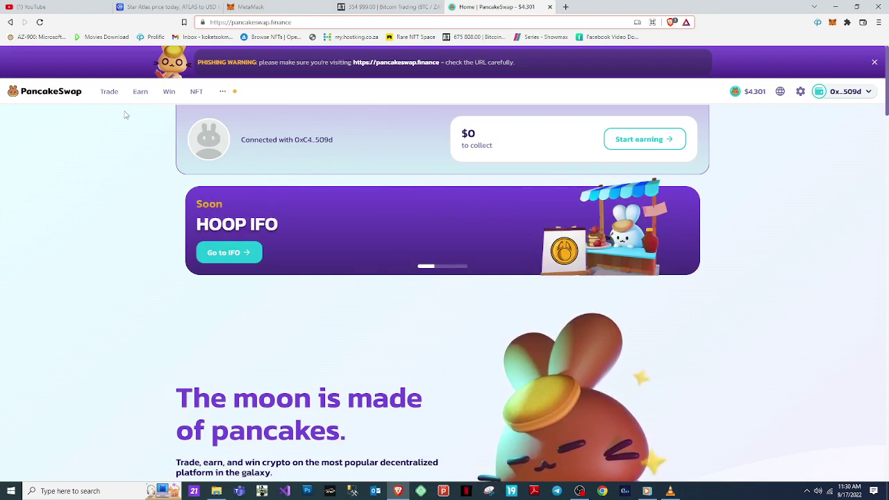
click(104, 119)
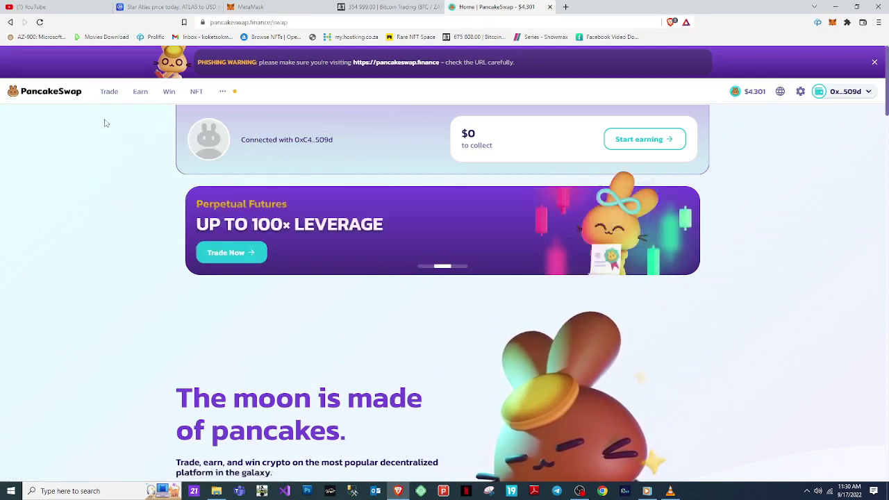
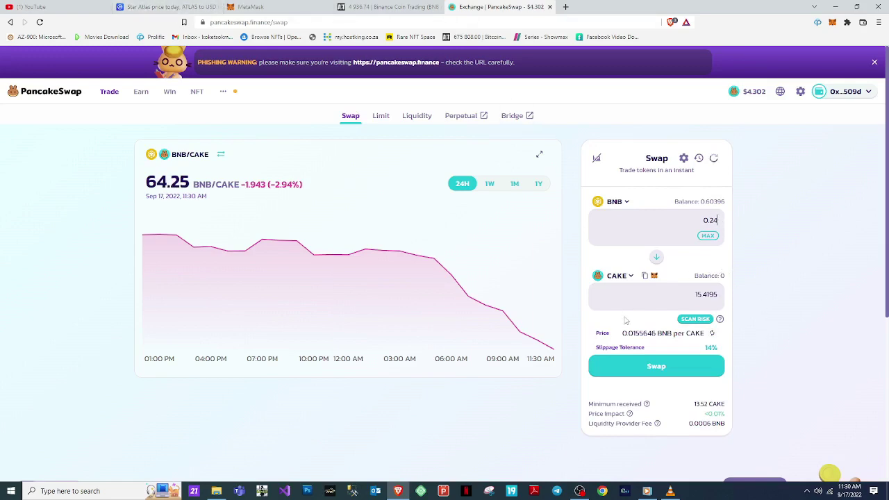
- Switch to the Star Atlas page on CoinMarketCap and copy the token's BNB Smart Chain (BEP20) contract address
click(173, 8)
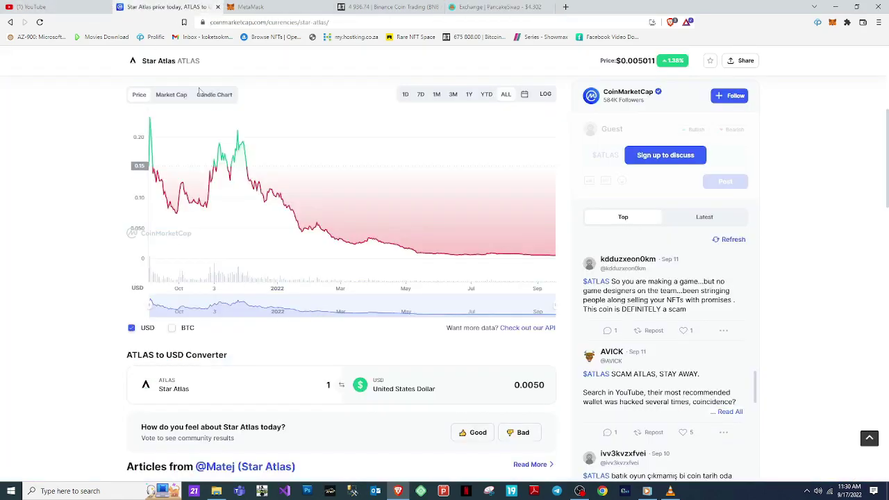
scroll(243, 198, up, 3)
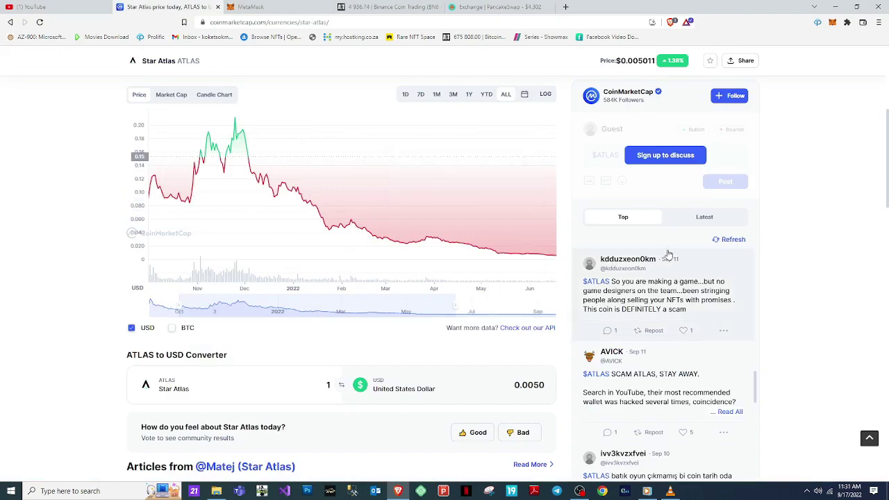
scroll(2, 337, up, 4)
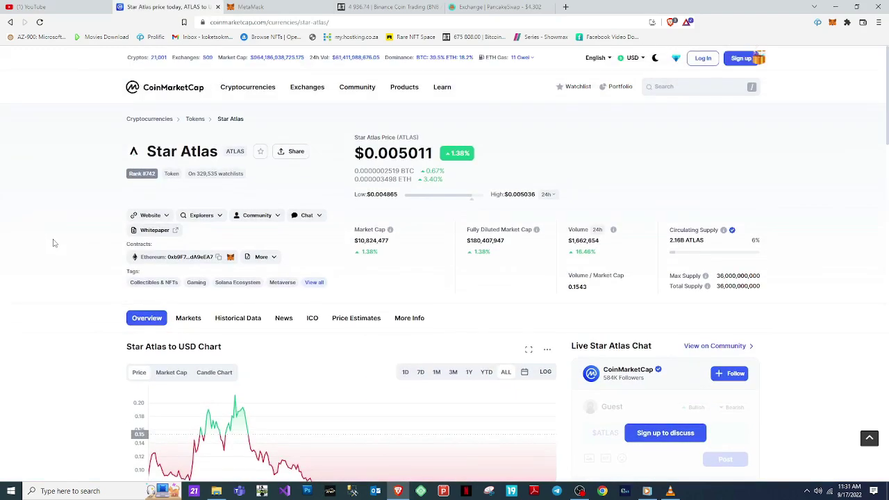
click(218, 257)
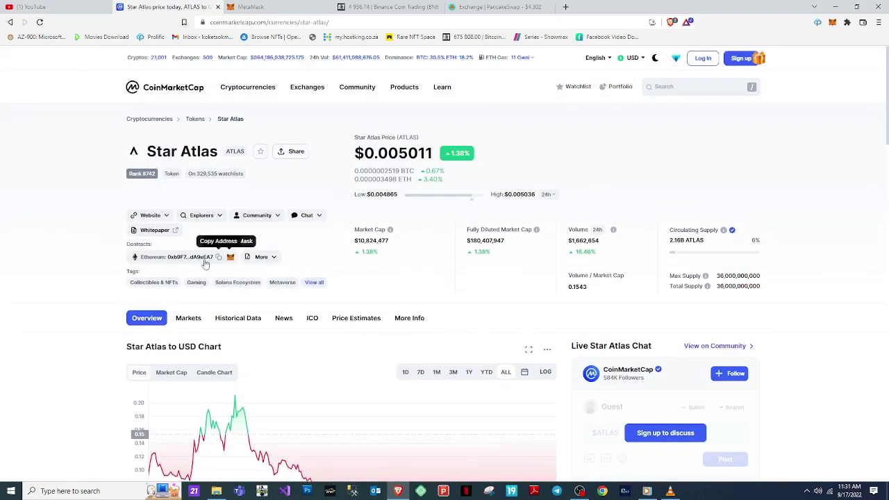
double_click(158, 243)
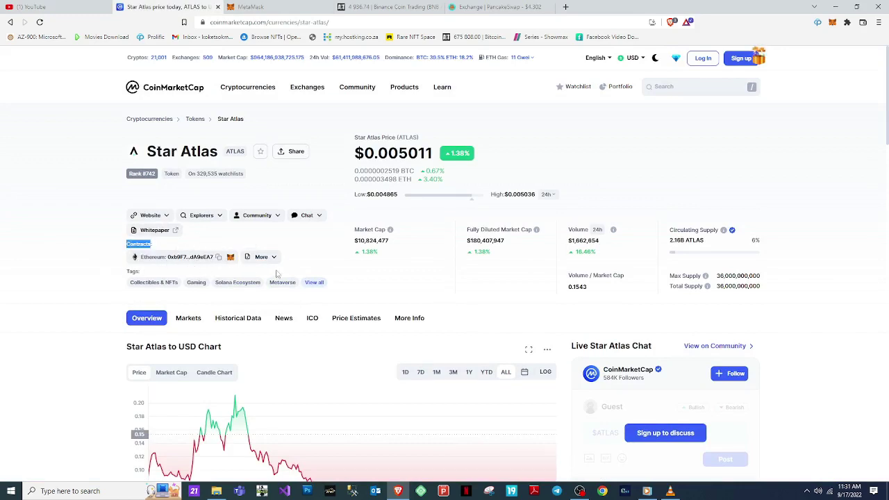
mouse_move(261, 257)
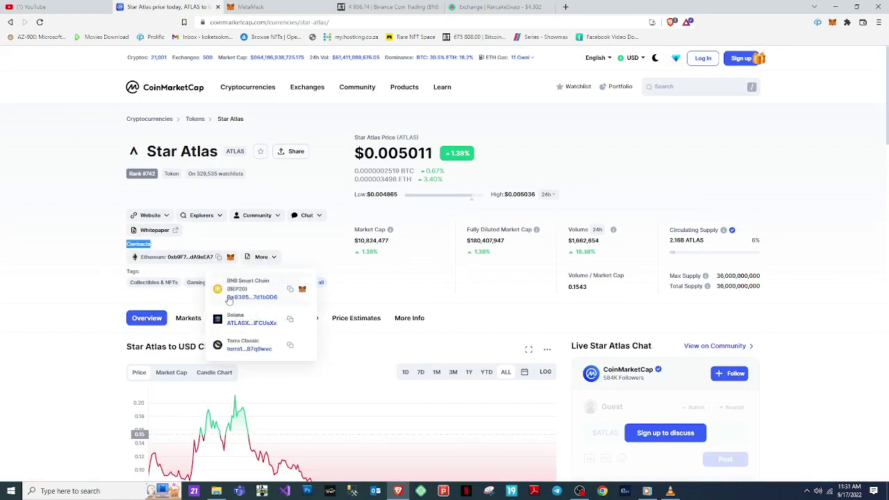
click(289, 291)
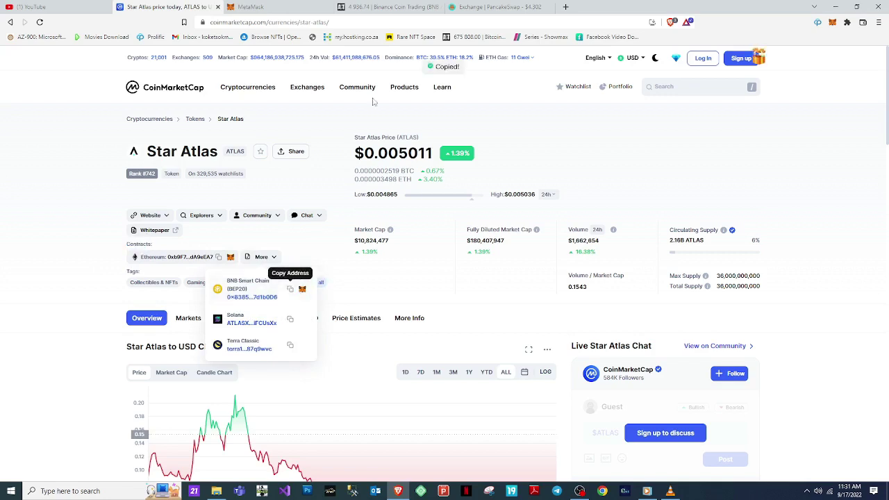
- Import Star Atlas (ATLAS) into PancakeSwap by its copied contract address, making it the token to receive for BNB
click(472, 7)
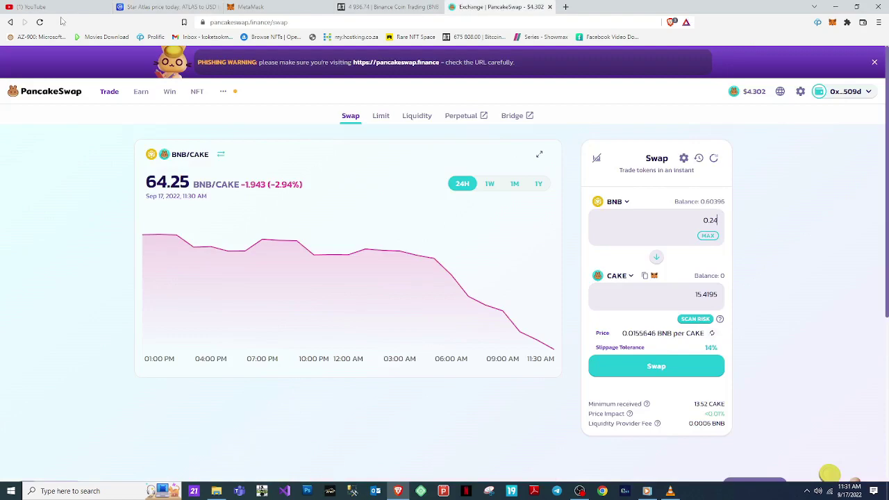
click(616, 278)
key(ctrl+v)
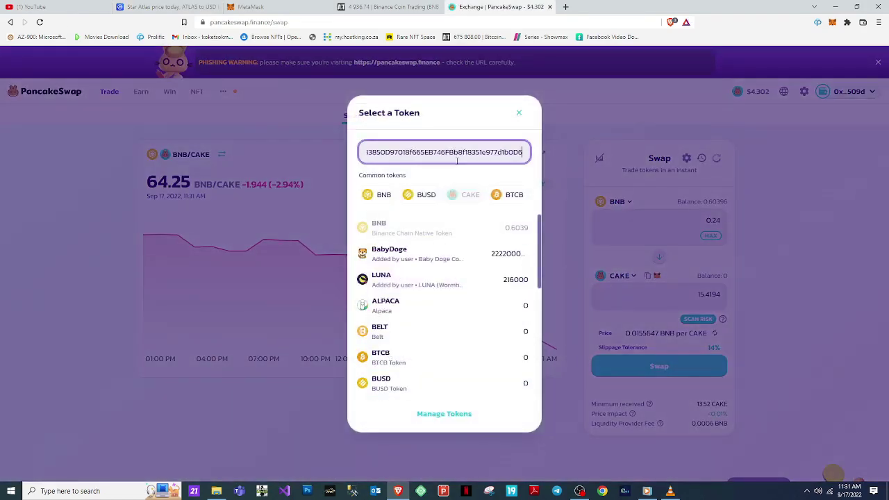
click(511, 257)
click(366, 363)
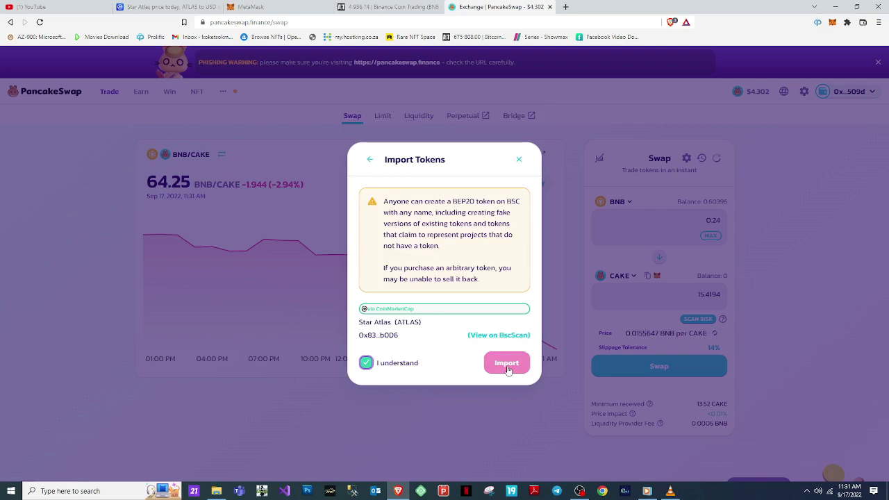
click(507, 362)
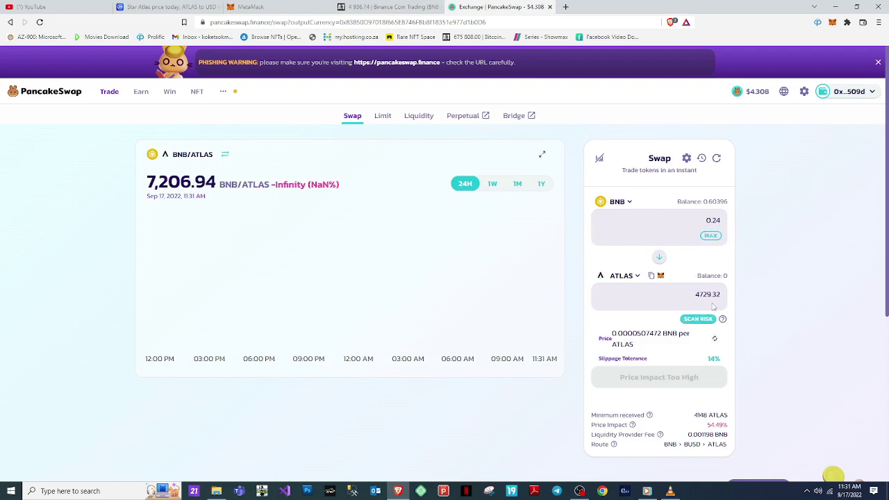
- Review the BNB to ATLAS swap details and compare the price in both directions
scroll(663, 327, down, 1)
scroll(663, 328, down, 2)
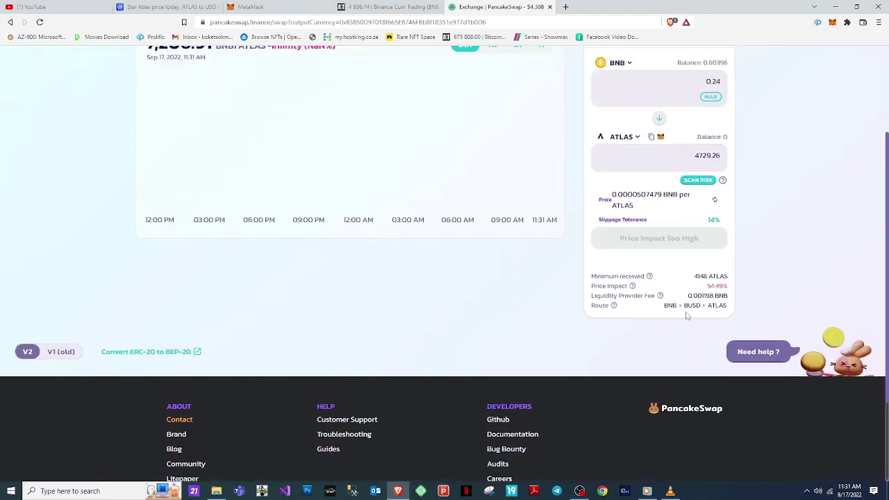
scroll(663, 327, up, 2)
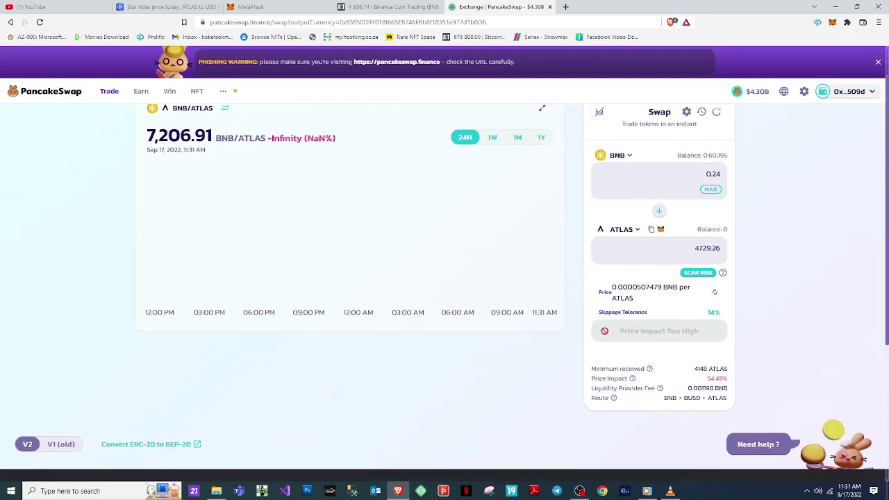
click(714, 292)
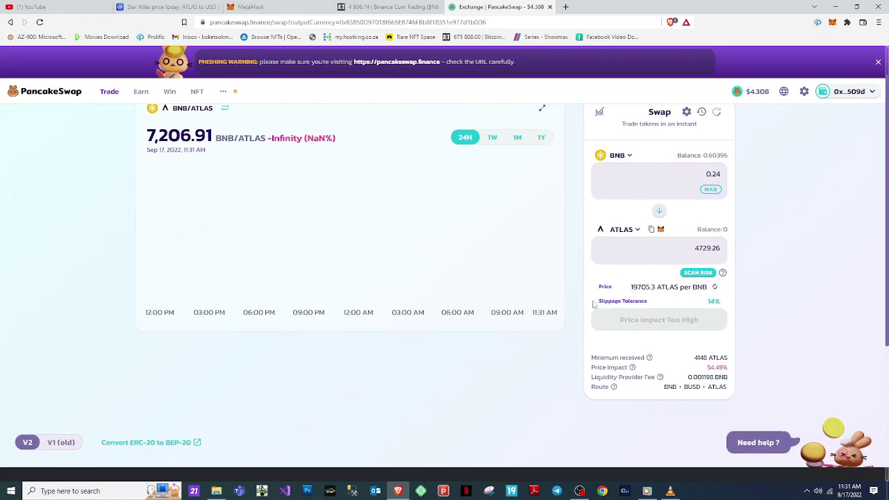
click(715, 288)
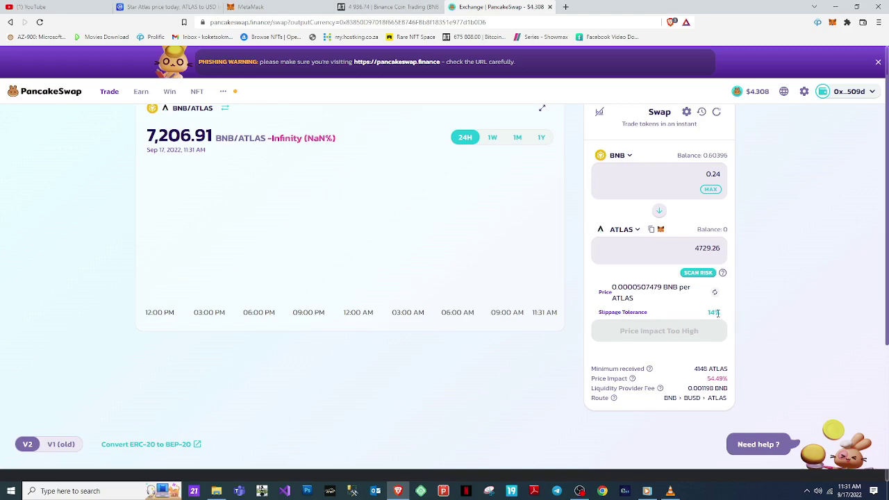
- Set the swap's slippage tolerance to 1.0%
click(687, 112)
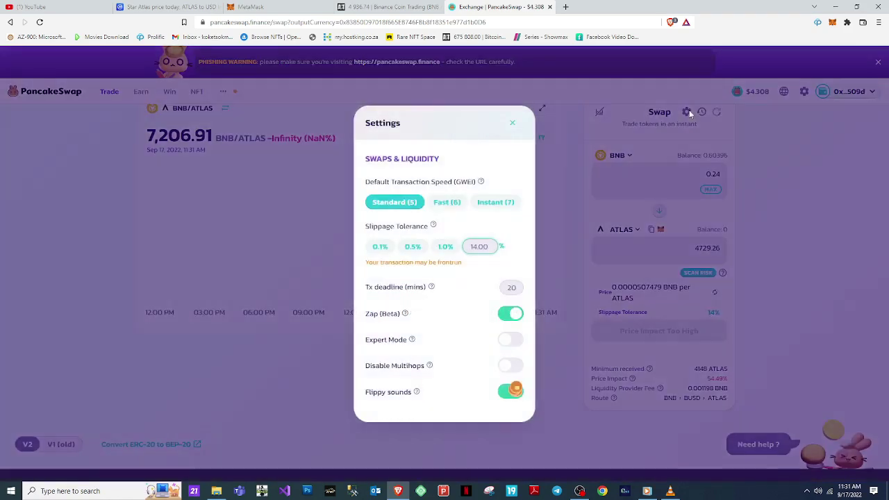
click(445, 247)
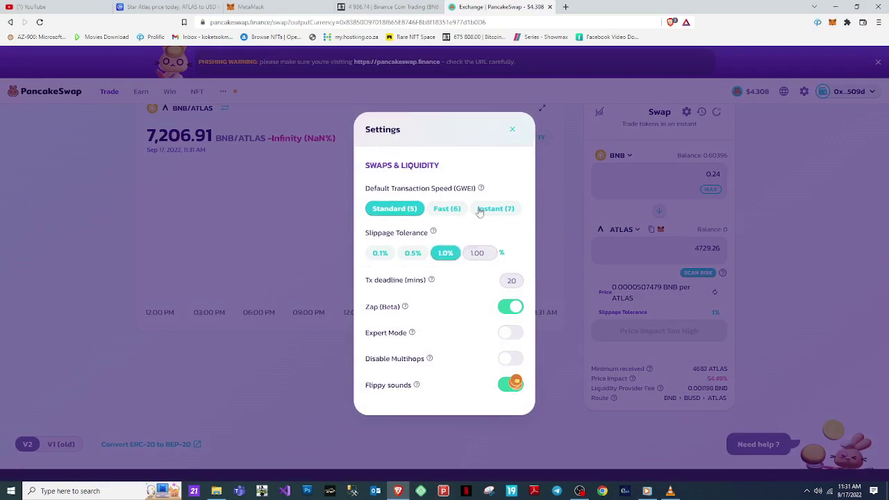
click(510, 134)
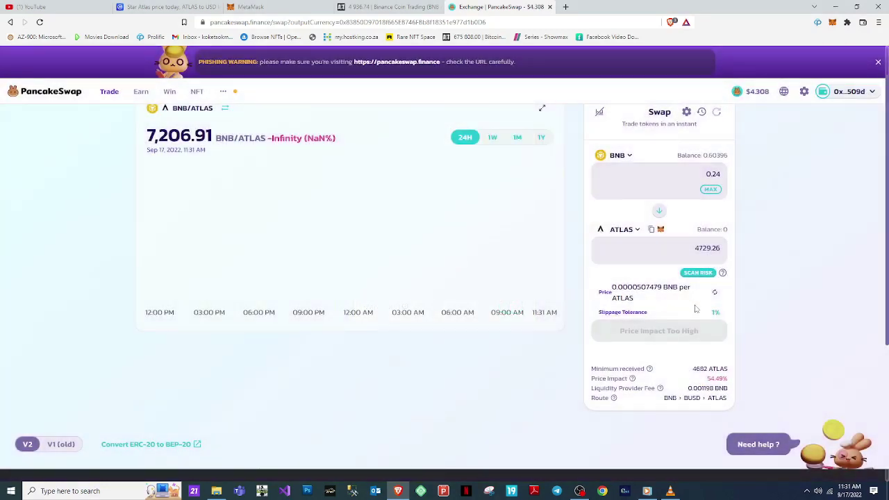
- Run a risk scan on the ATLAS token and recheck the swap price in both directions
click(686, 273)
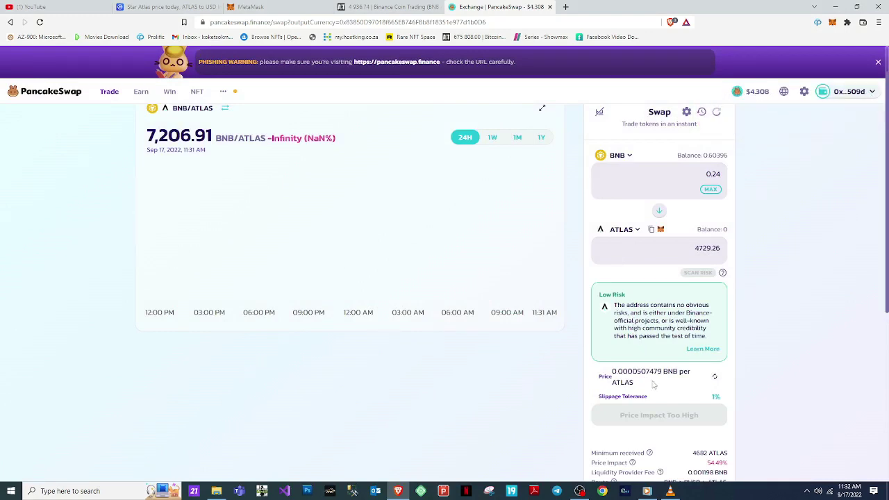
scroll(683, 394, down, 2)
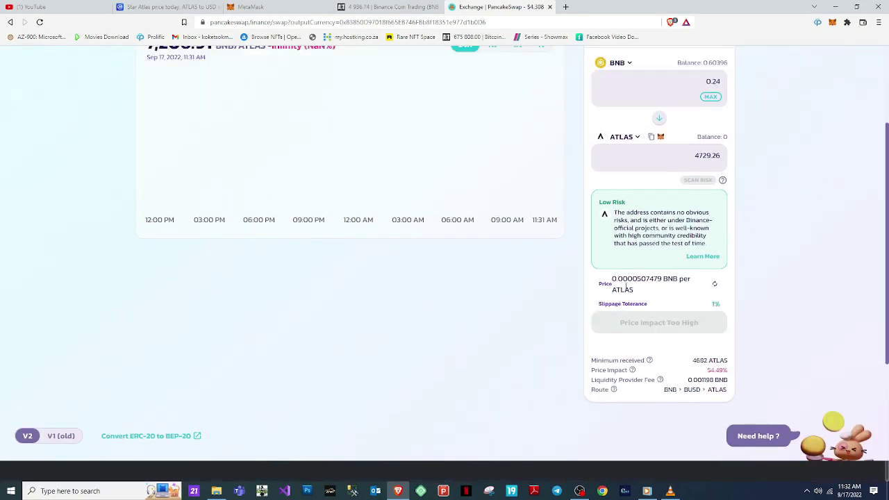
click(714, 284)
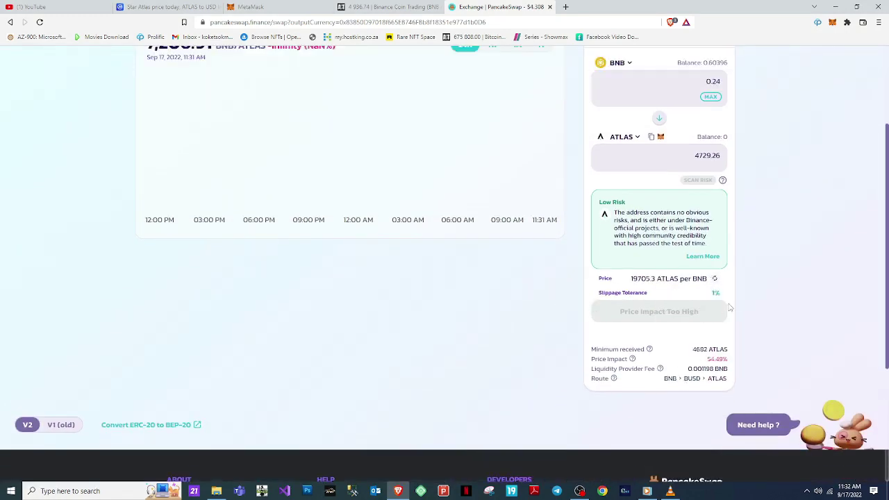
click(713, 280)
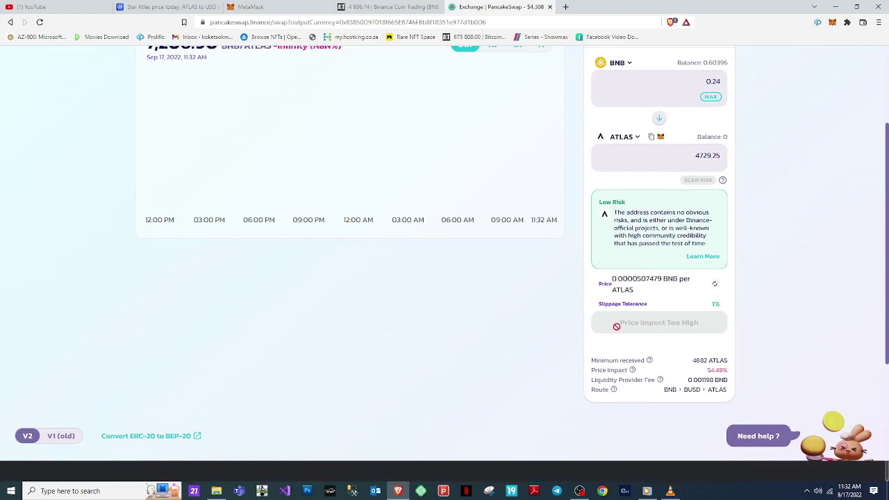
scroll(454, 333, up, 2)
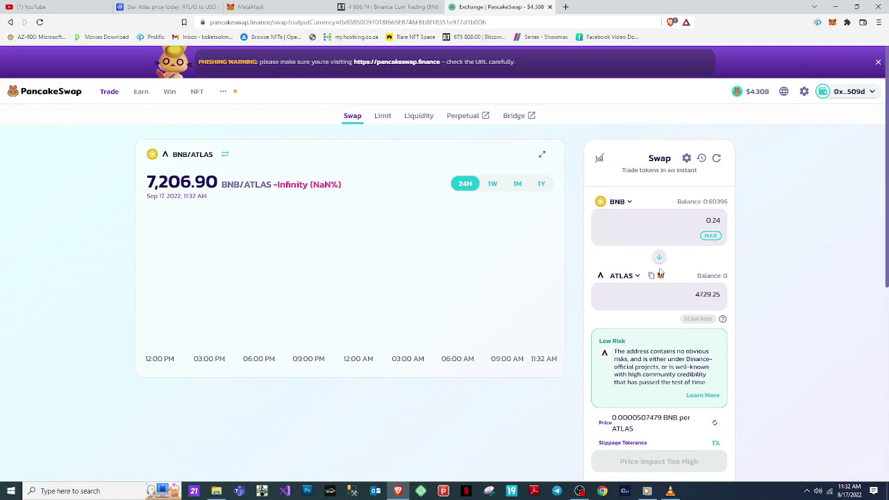
- Set the slippage tolerance to 14% and show the swap price as ATLAS per BNB
click(686, 159)
click(479, 254)
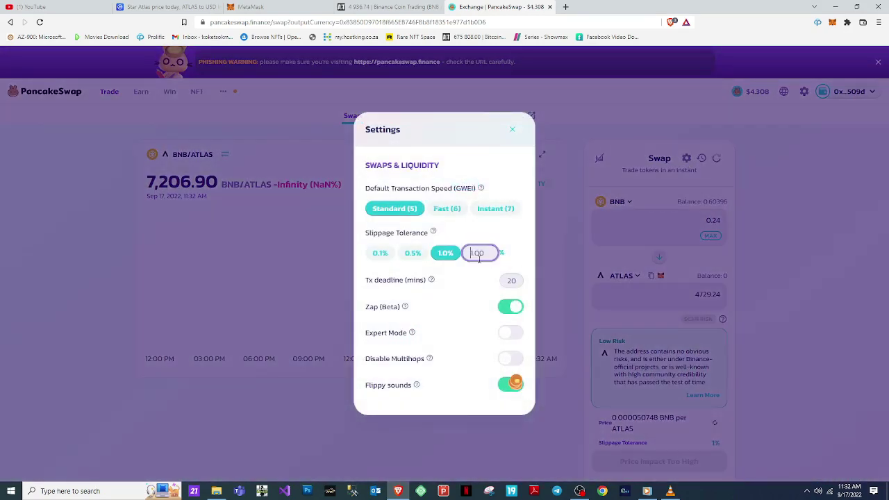
text(14)
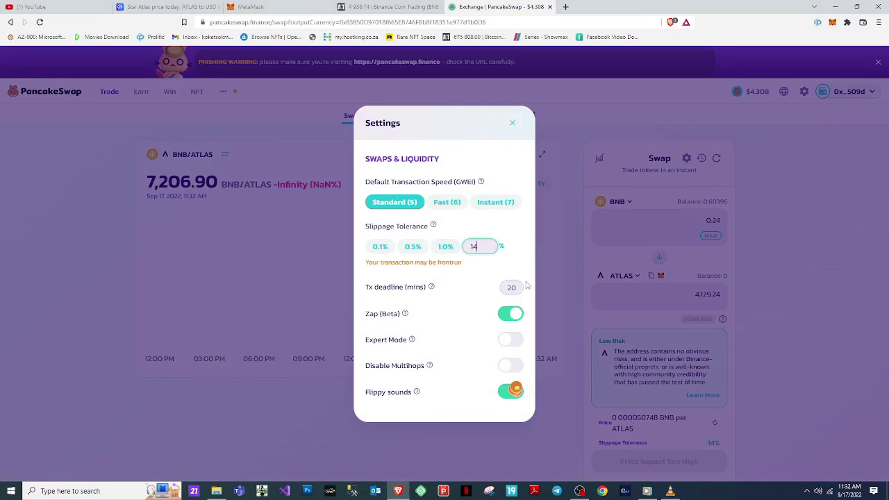
click(545, 282)
scroll(706, 353, down, 2)
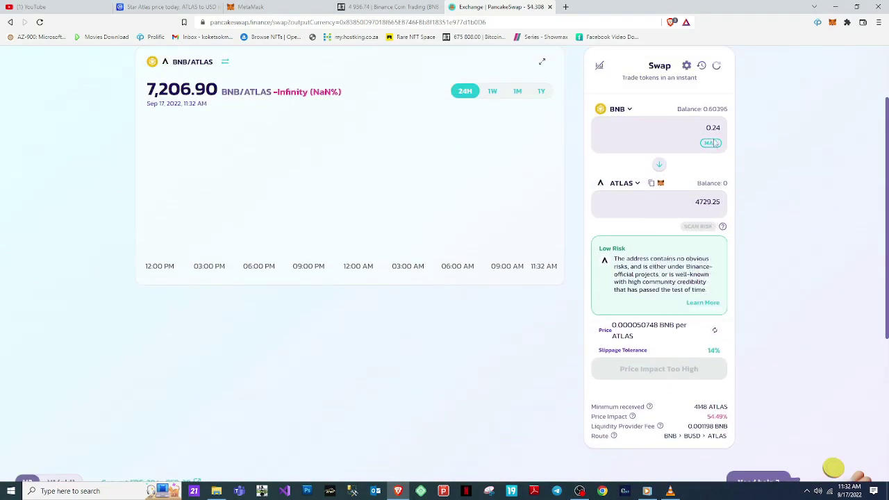
click(716, 334)
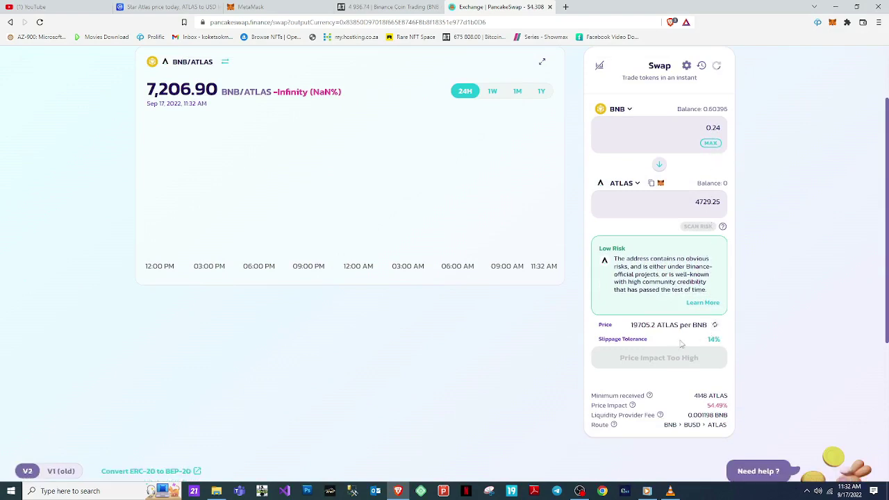
- Compare the swap price in both directions, refresh the BNB to ATLAS quote and inspect the price chart
click(715, 326)
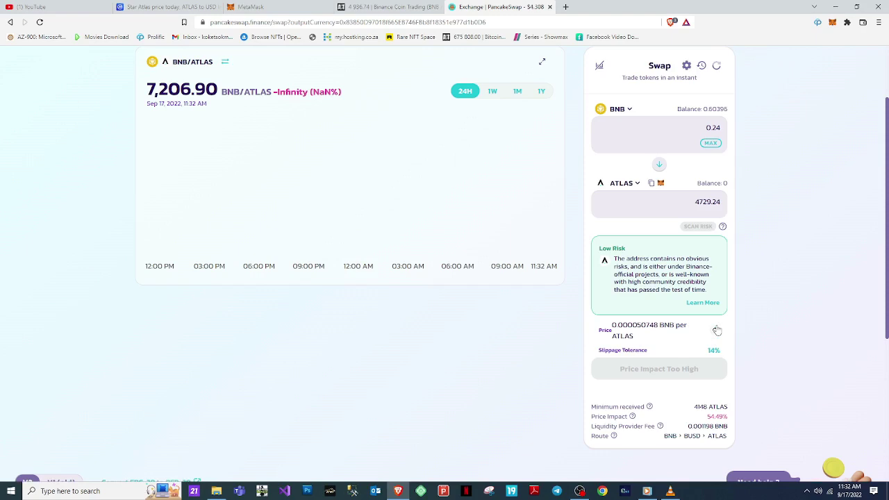
click(717, 330)
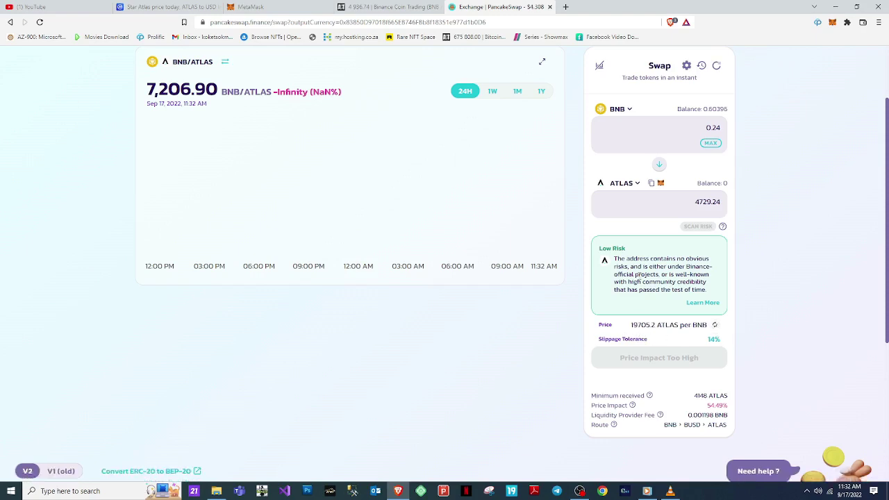
scroll(671, 193, up, 1)
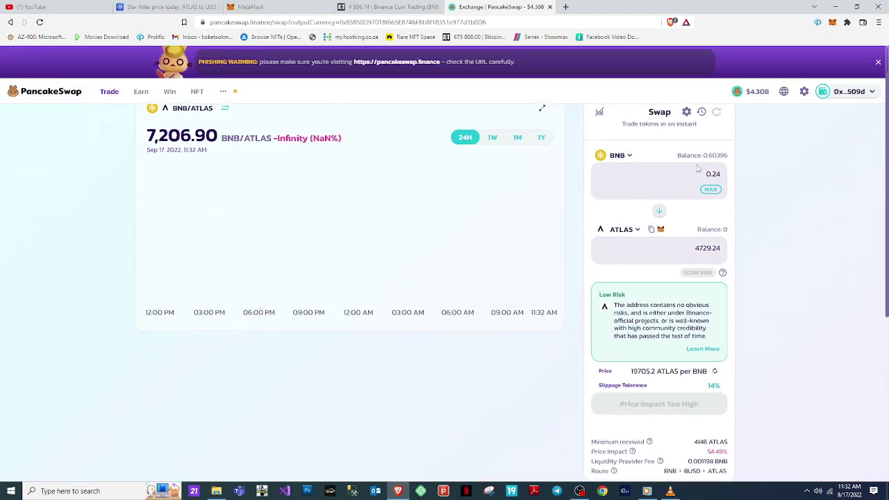
click(717, 113)
click(701, 113)
click(496, 212)
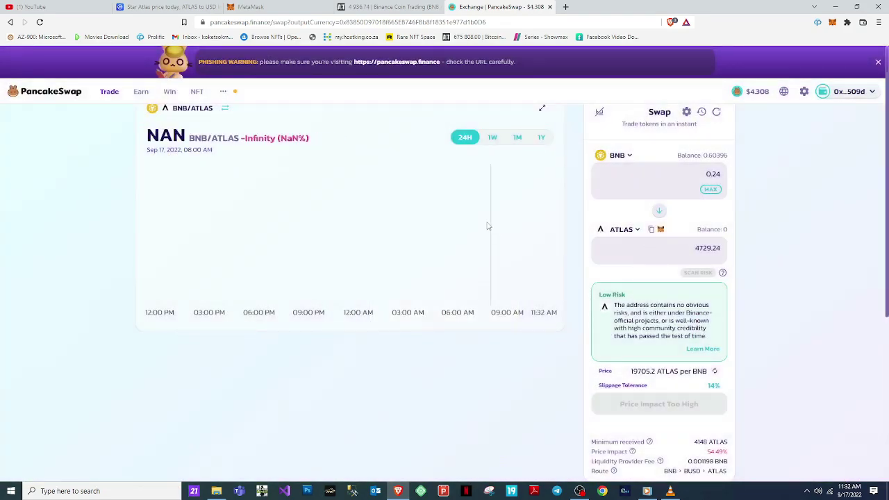
- Reload the swap page, try a swap of 0.22 BNB to ATLAS, and close the page
click(40, 22)
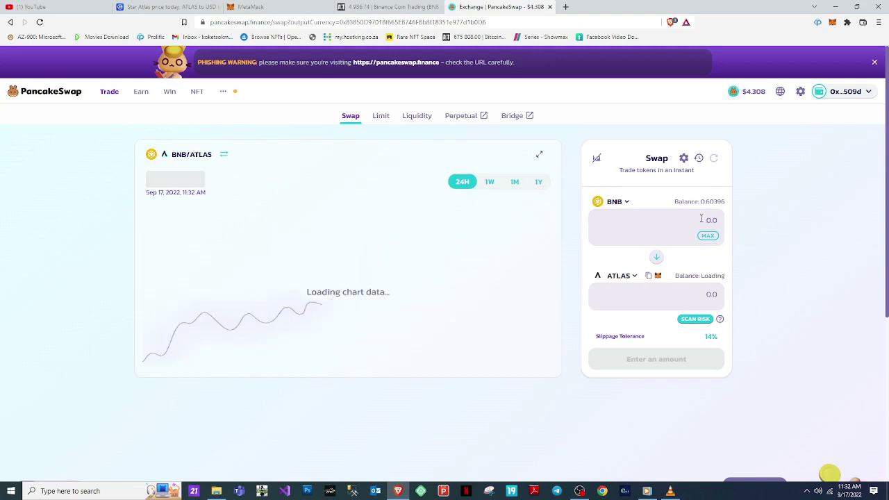
text(0.22)
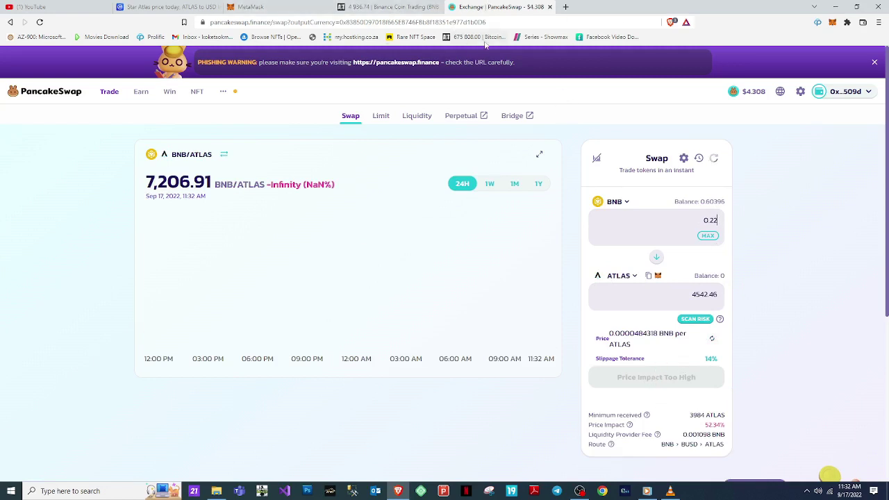
click(549, 6)
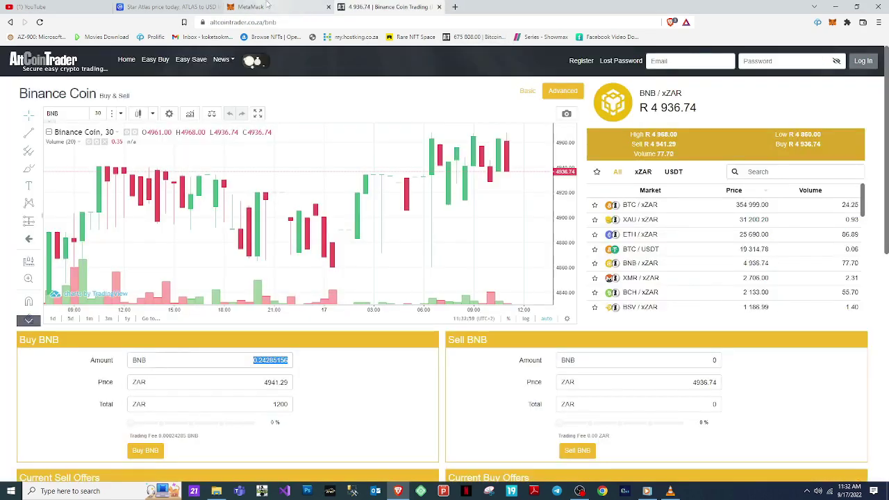
- Switch to MetaMask and set up a swap of 0.24 BNB to ATLAS, importing the token by its contract address
click(268, 5)
click(473, 179)
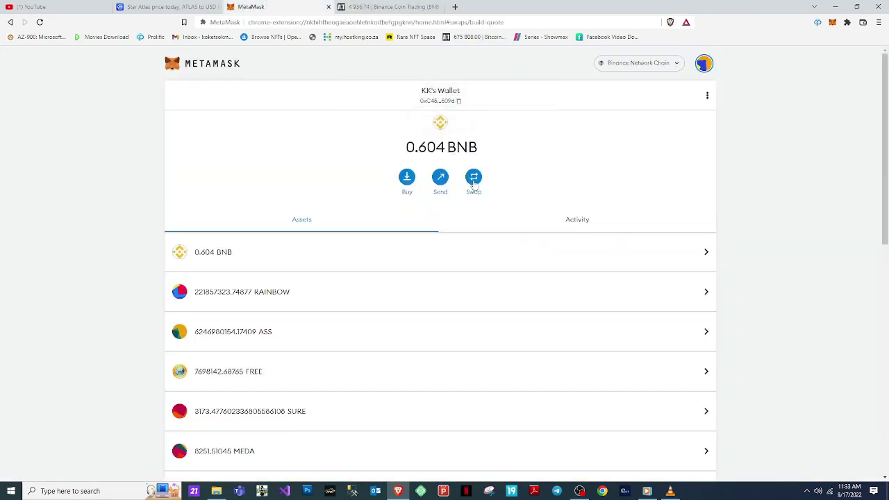
text(0.24)
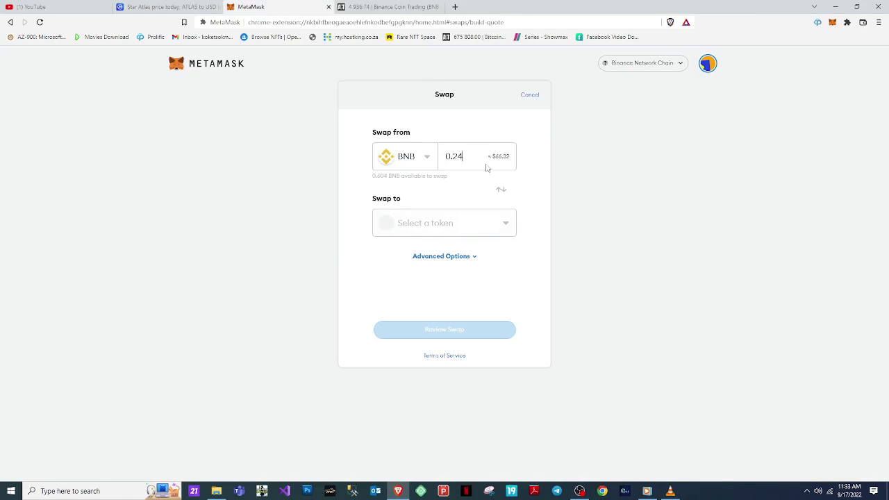
click(479, 225)
key(ctrl+v)
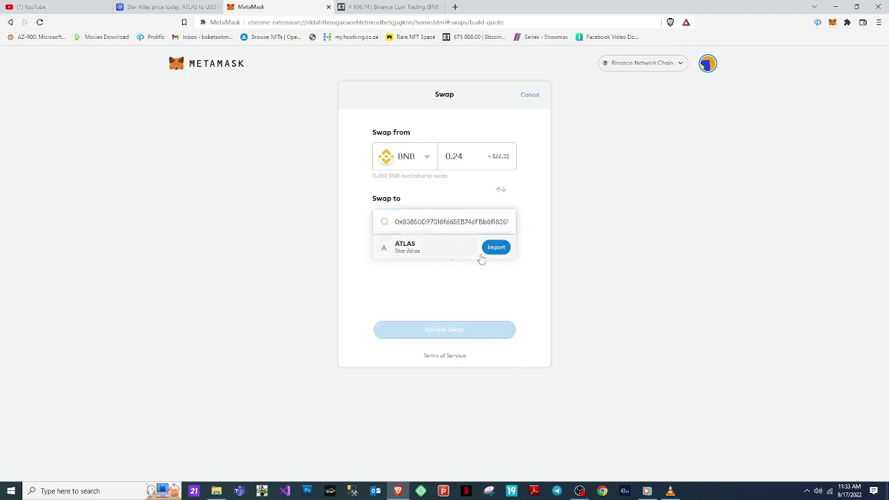
click(477, 255)
click(486, 356)
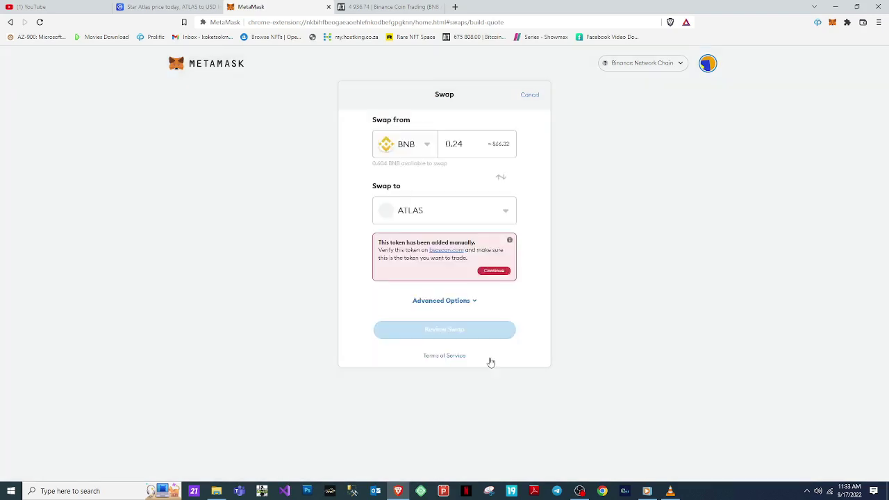
- Accept the manually added ATLAS token, review the quote, and execute the swap in MetaMask
click(494, 272)
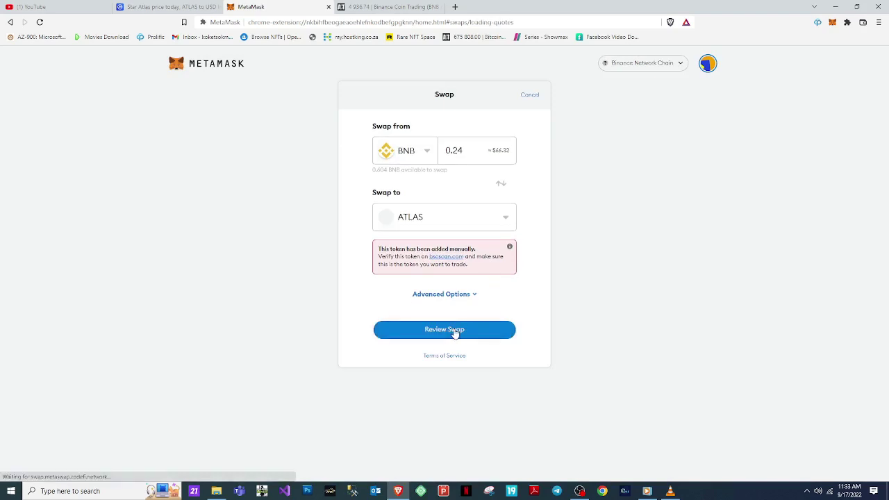
click(456, 334)
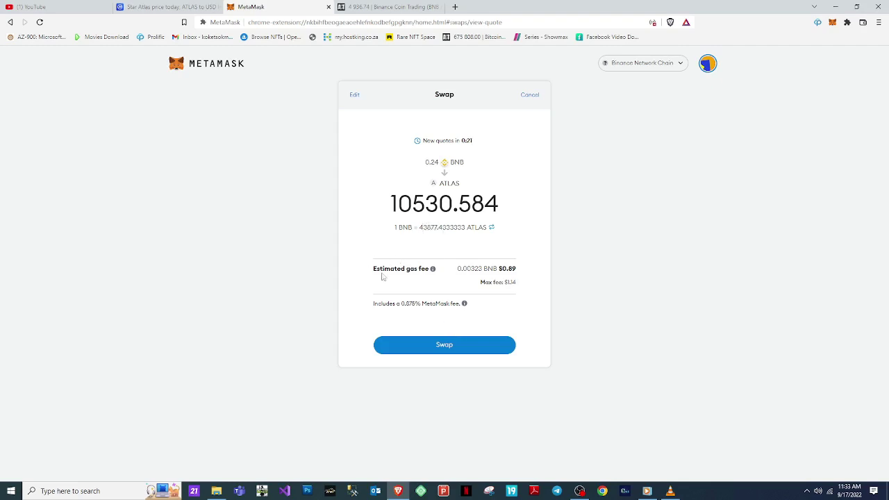
click(444, 347)
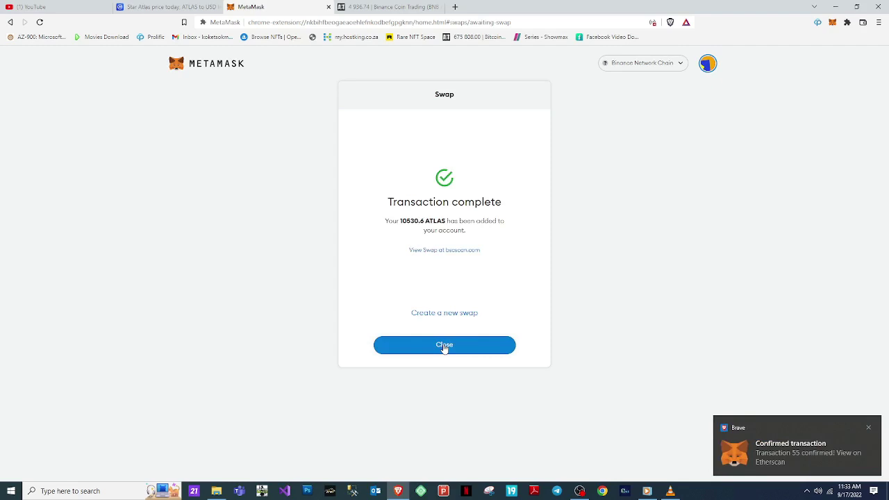
click(445, 345)
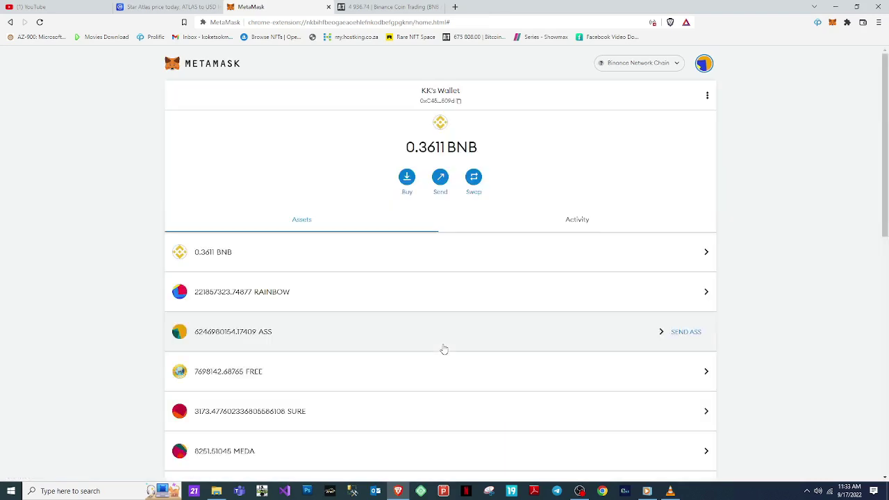
- Check the ATLAS token's details in the wallet's asset list and return to the wallet overview
scroll(271, 318, down, 10)
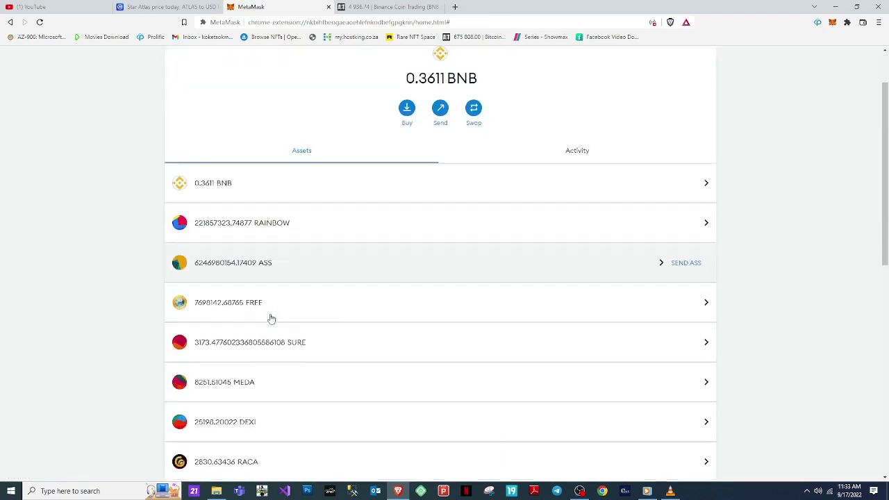
click(209, 362)
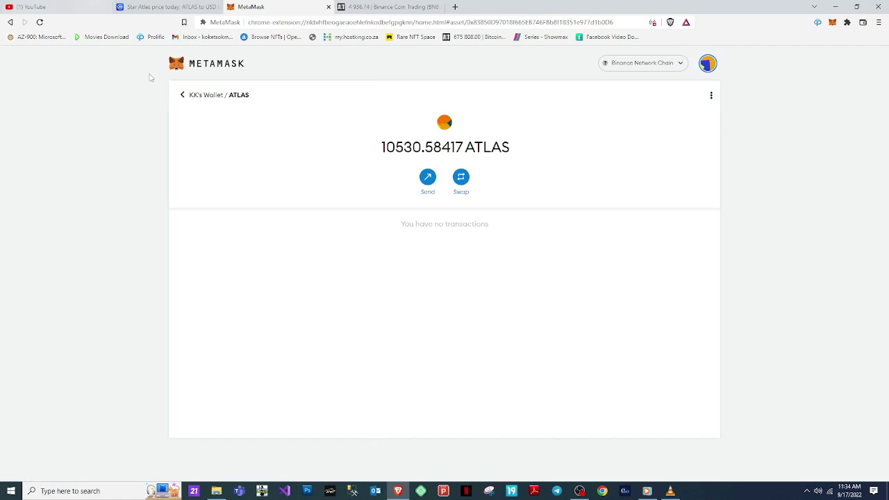
click(182, 98)
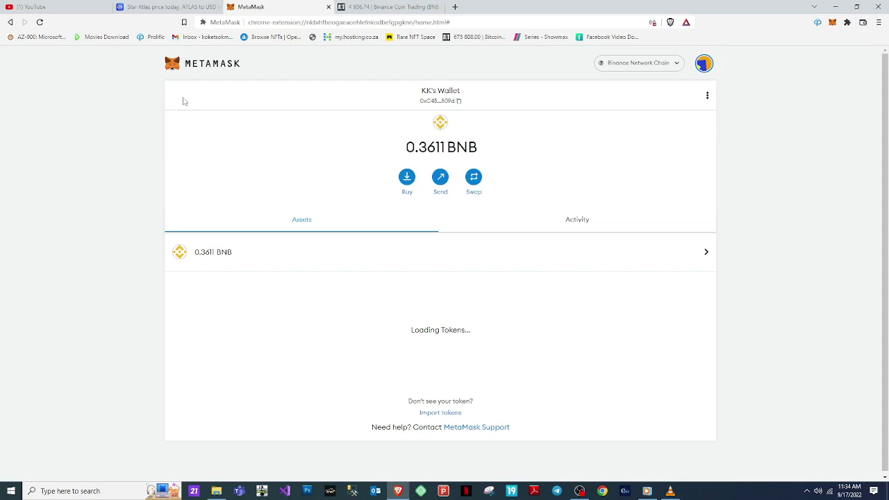
- Refresh the Star Atlas page on CoinMarketCap, view its price chart, and recheck the ATLAS holding in MetaMask
key(ctrl+shift+Tab)
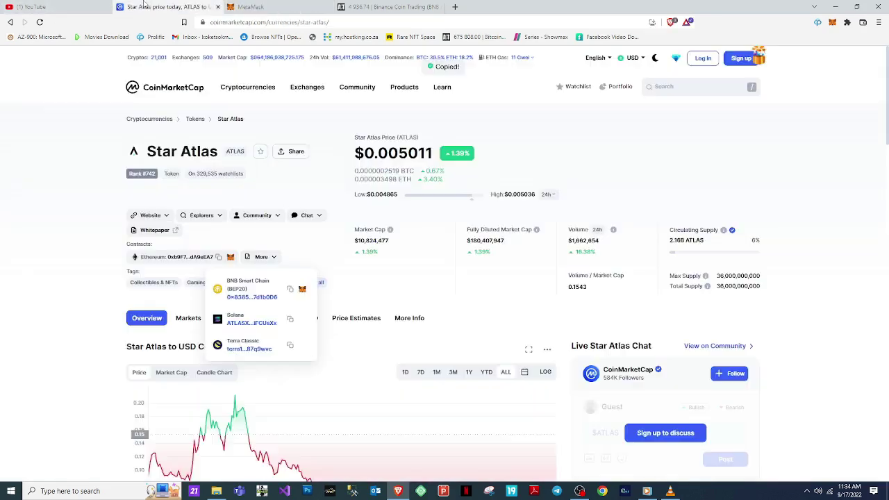
click(39, 21)
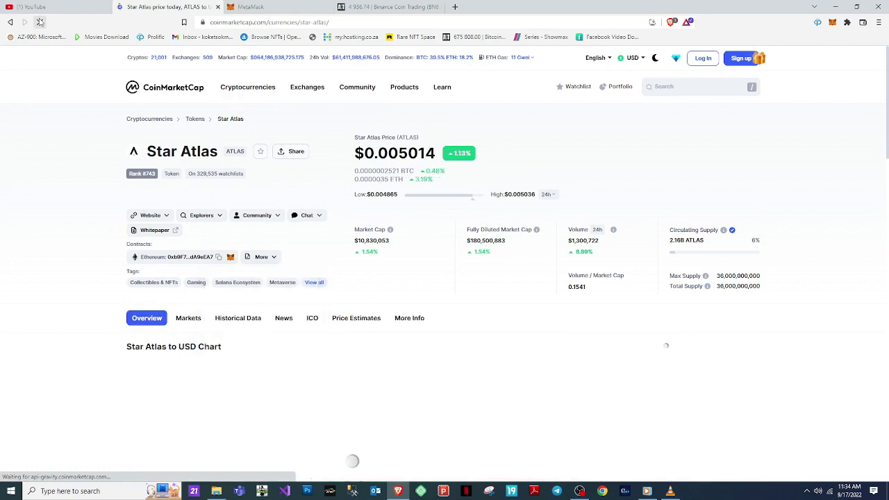
scroll(215, 276, down, 4)
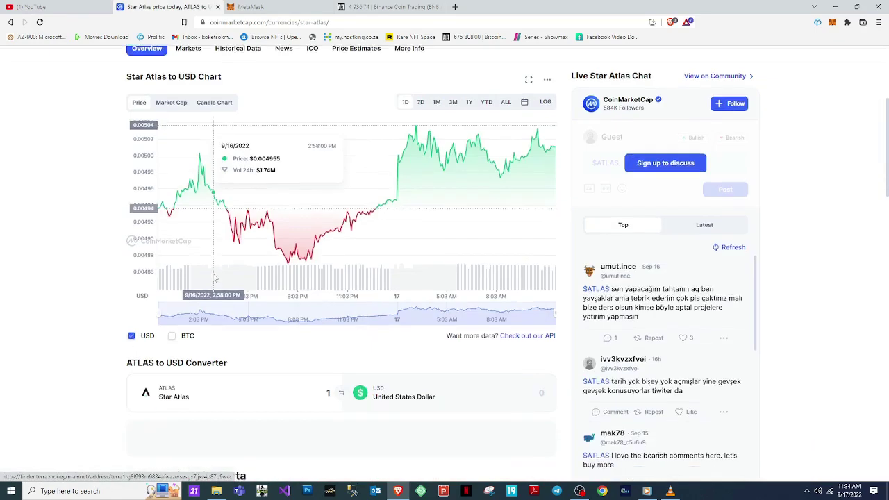
key(ctrl+Tab)
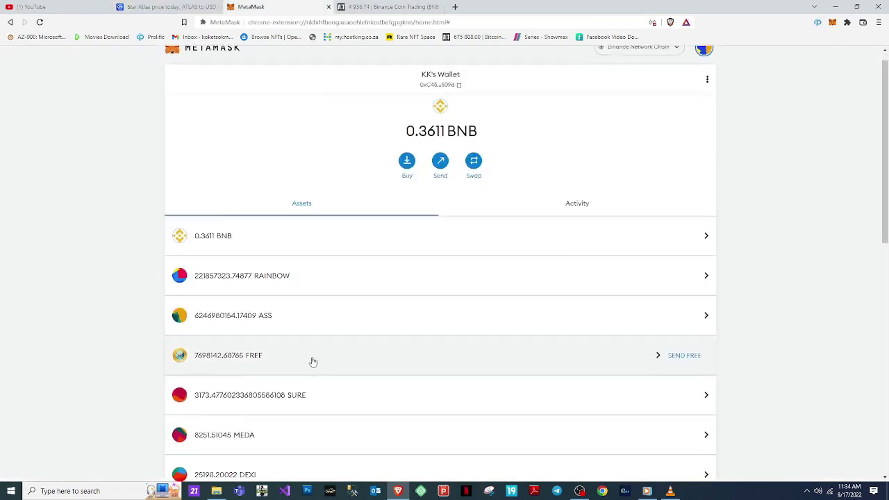
scroll(311, 361, down, 8)
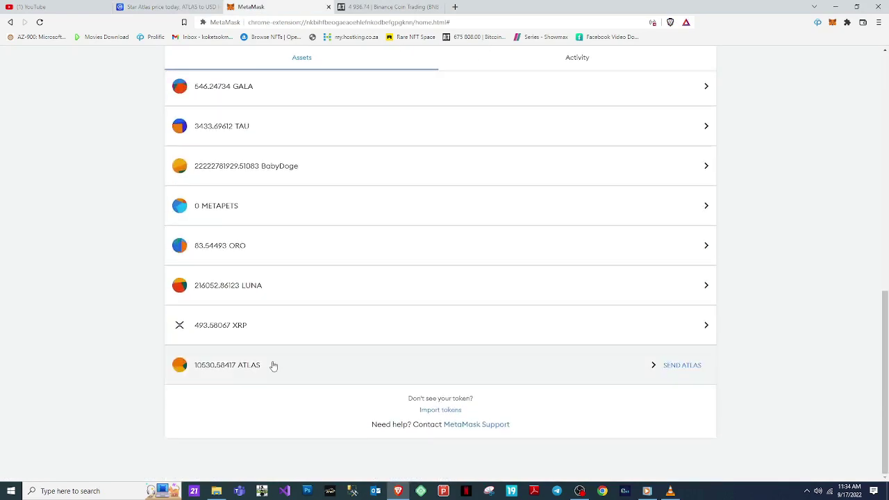
- Open PancakeSwap in a new browser tab and go to its token swap page
click(454, 7)
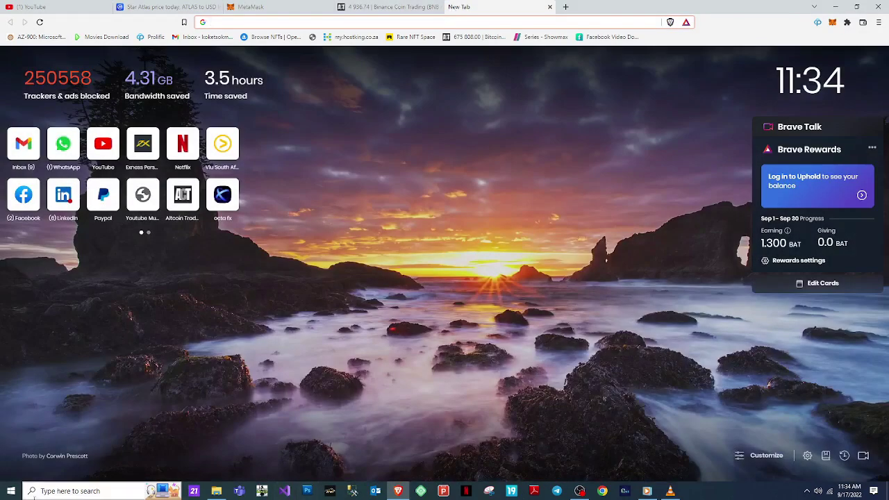
text(pan)
key(Return)
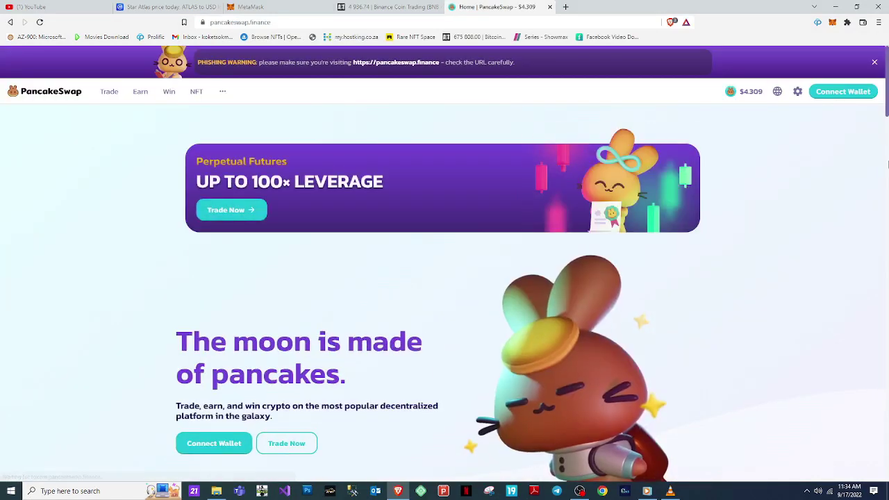
mouse_move(109, 91)
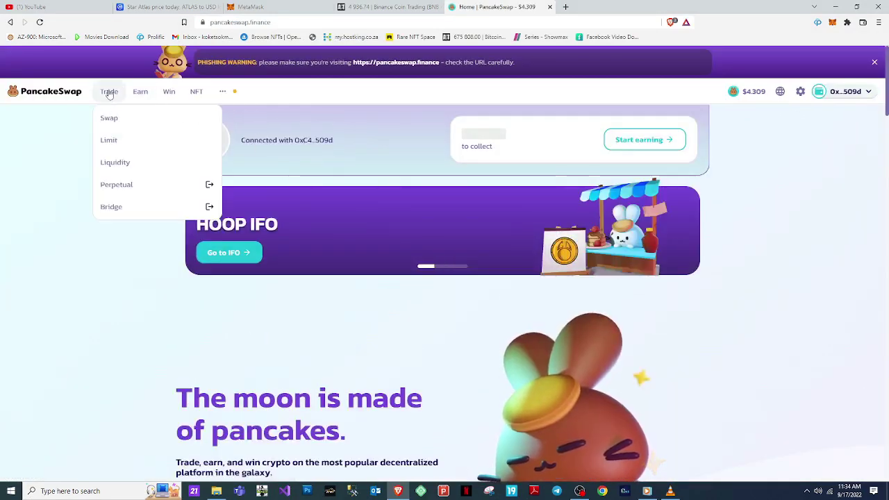
click(104, 119)
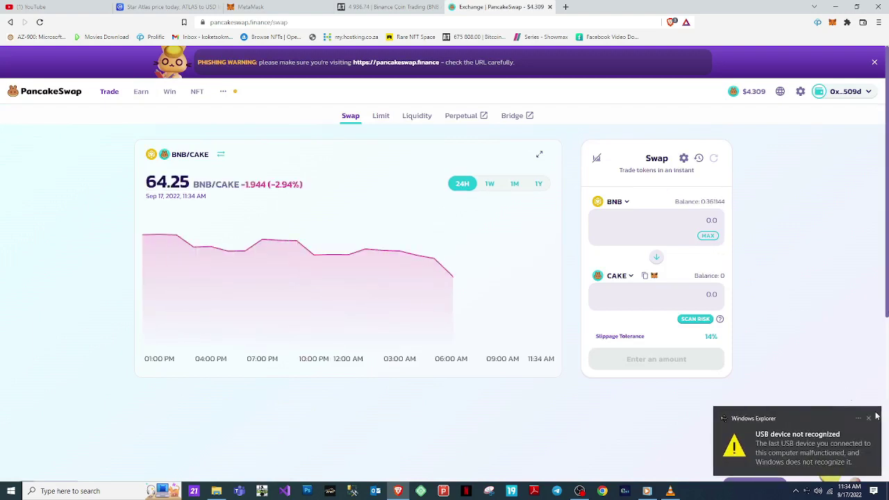
click(868, 419)
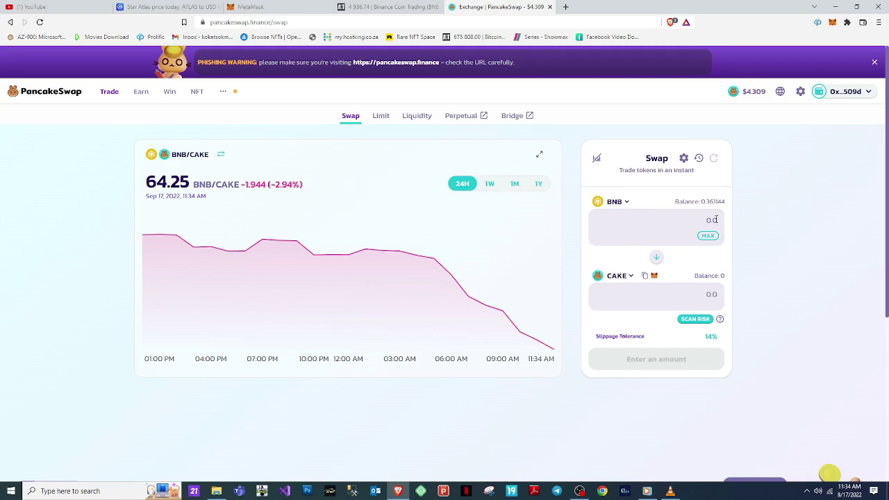
- Get a quote for swapping 0.22 BNB to ATLAS, finding the token by its contract address, and close PancakeSwap
click(716, 219)
text(0.22)
click(628, 276)
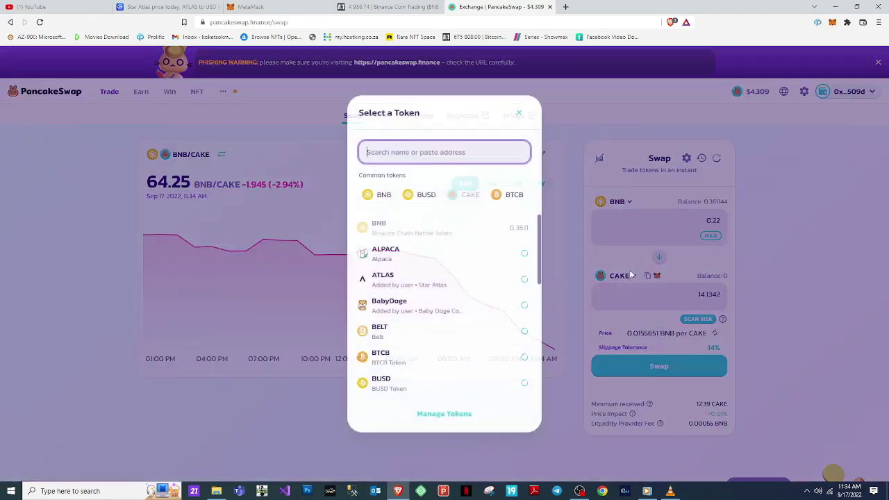
key(ctrl+v)
click(377, 232)
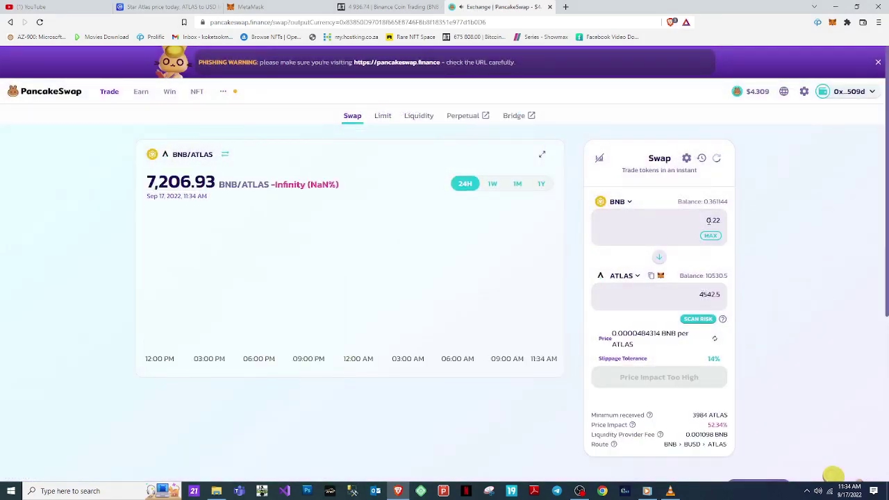
drag(702, 294, 770, 339)
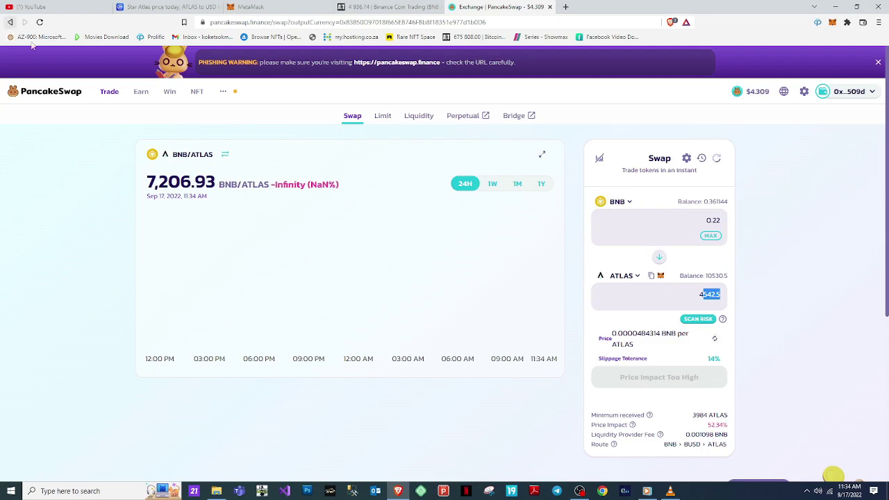
click(120, 94)
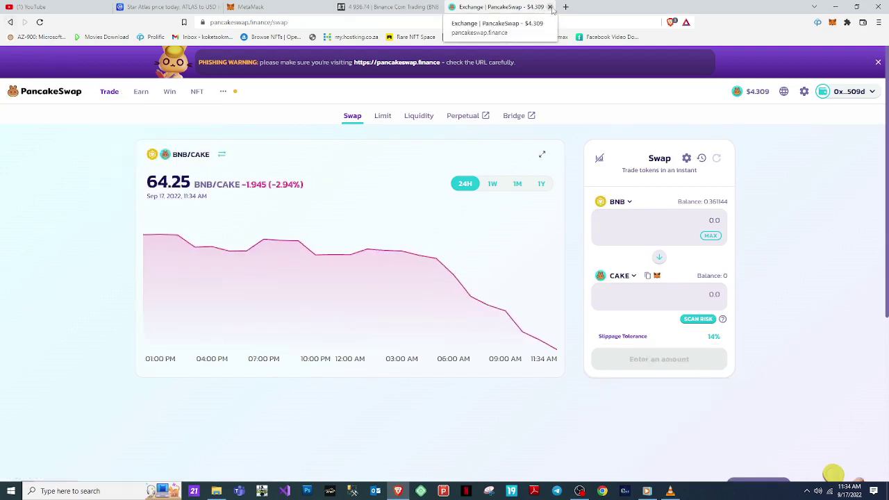
click(549, 7)
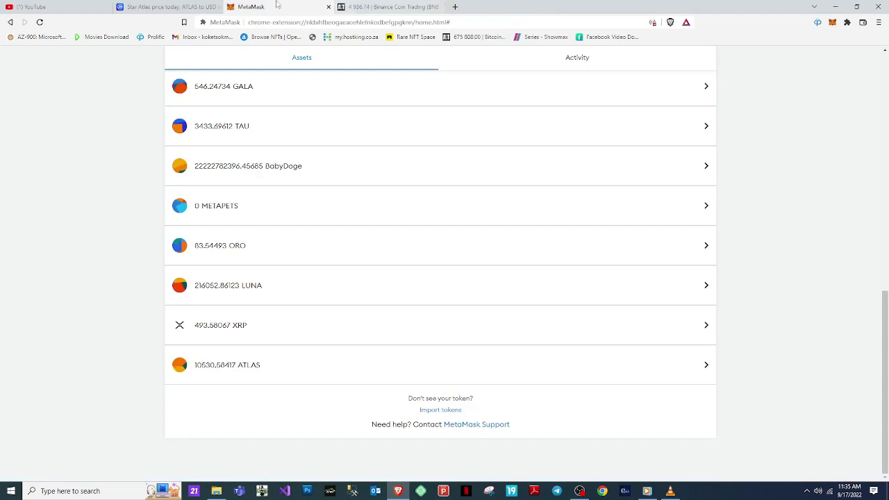
- Check the Star Atlas price chart on CoinMarketCap and return to the MetaMask asset list
click(166, 7)
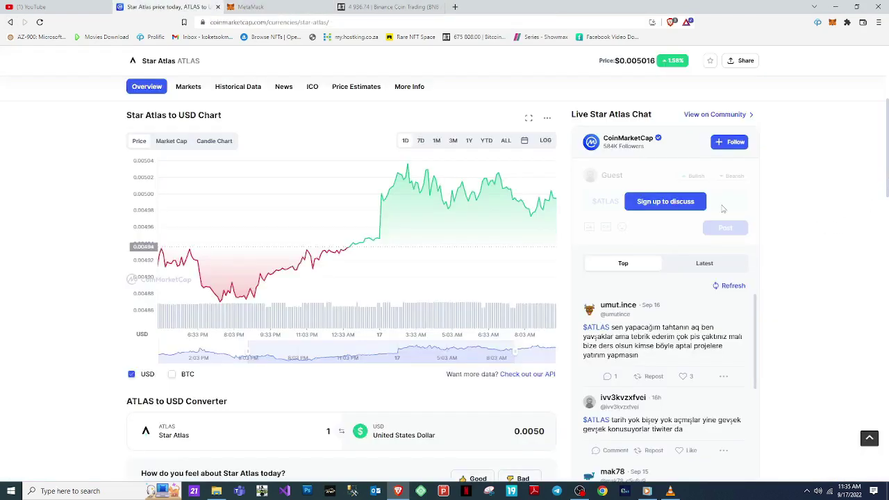
click(249, 7)
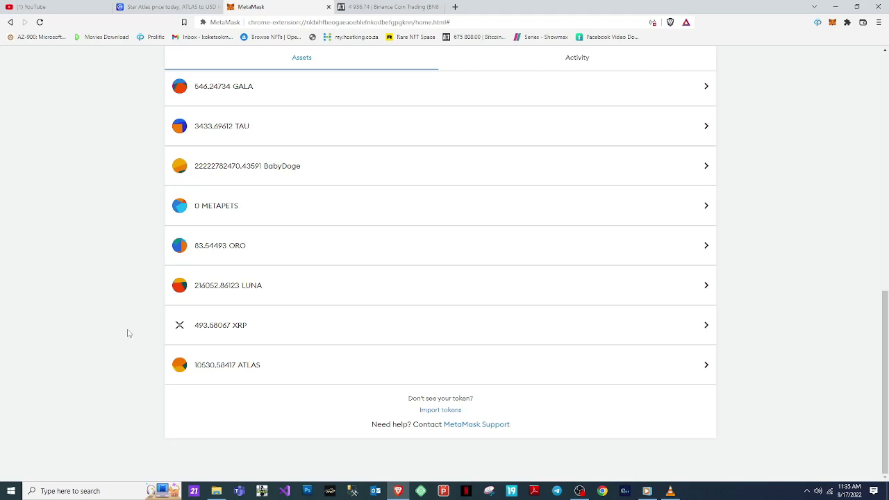
- Open the GALA asset in MetaMask and return to the asset list
scroll(218, 322, up, 3)
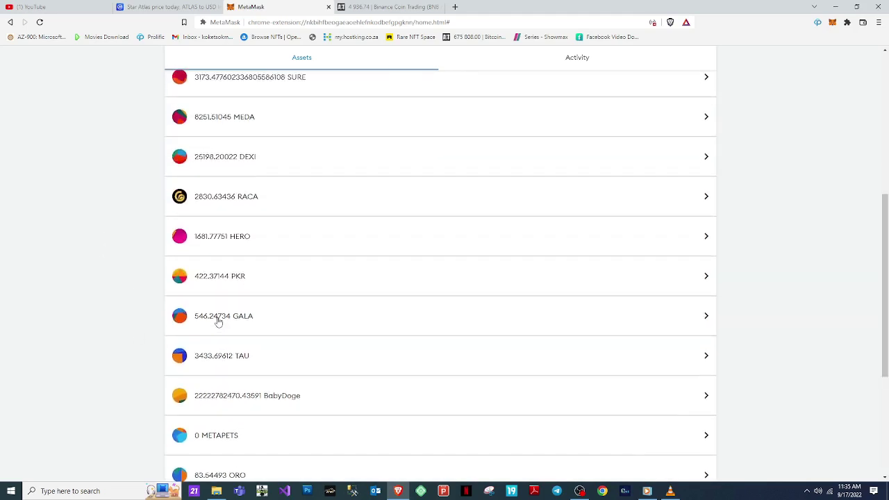
click(266, 299)
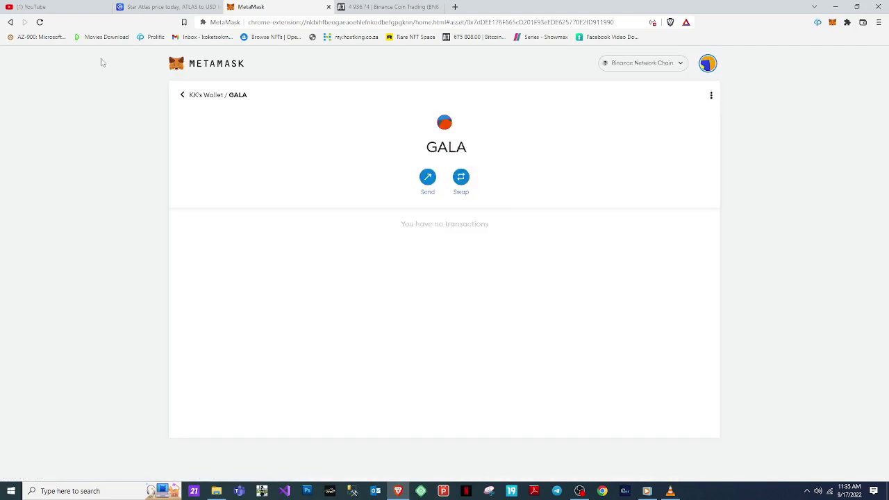
click(10, 23)
- Switch to CoinMarketCap, search for "gala", and open the Gala token's page
click(167, 7)
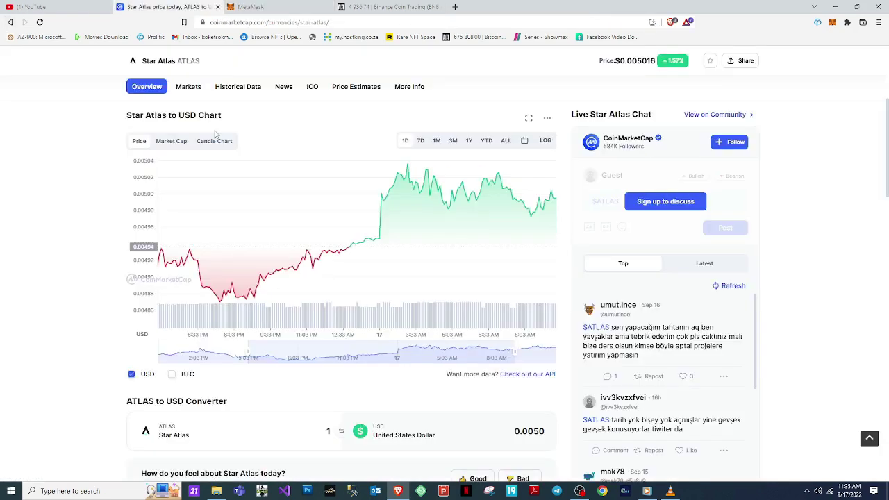
scroll(255, 96, up, 3)
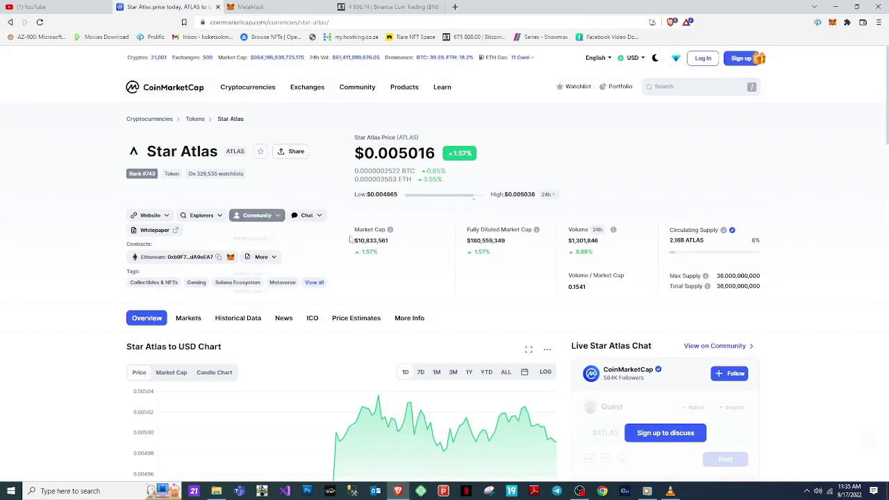
mouse_move(272, 79)
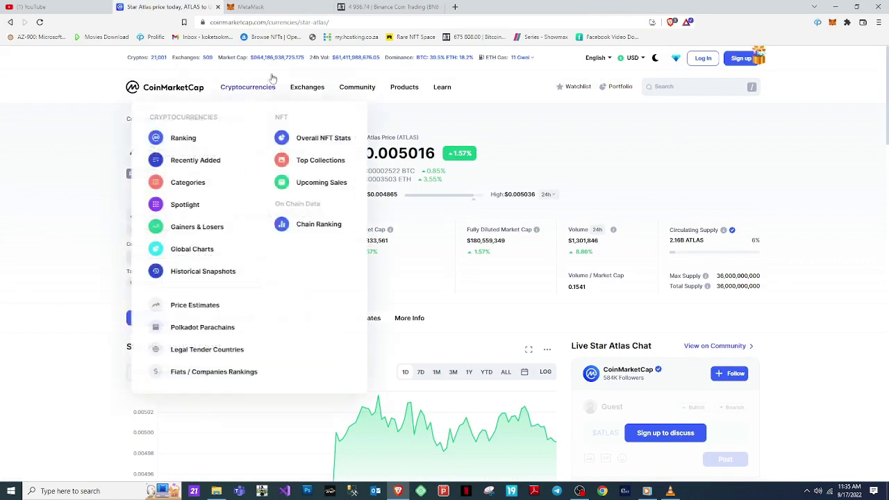
click(672, 88)
text(gala)
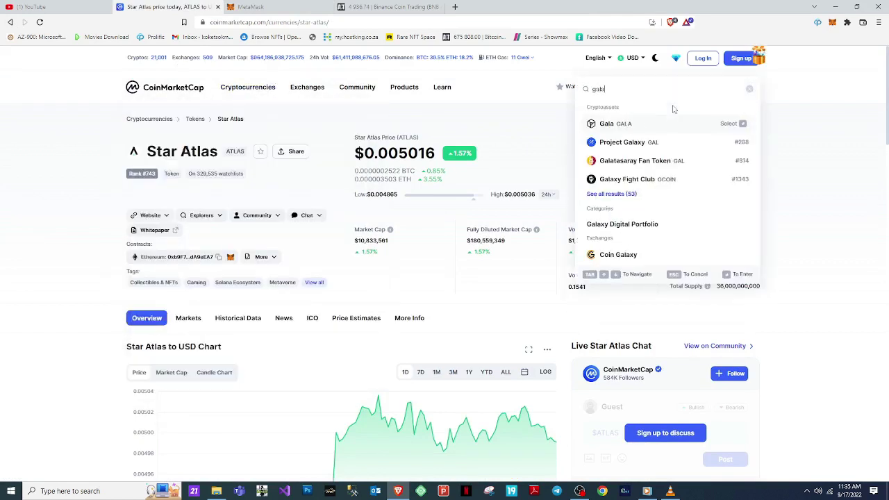
click(622, 124)
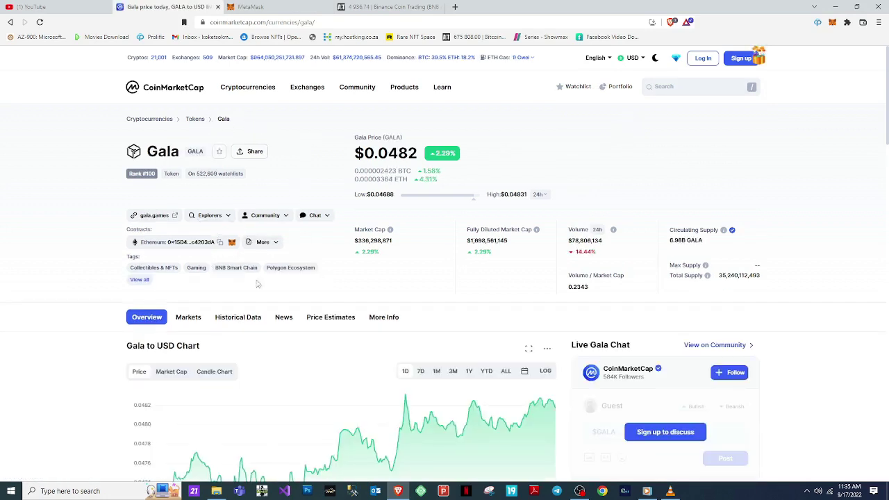
- View Gala's all-time price chart and copy its BNB Smart Chain contract address
click(506, 370)
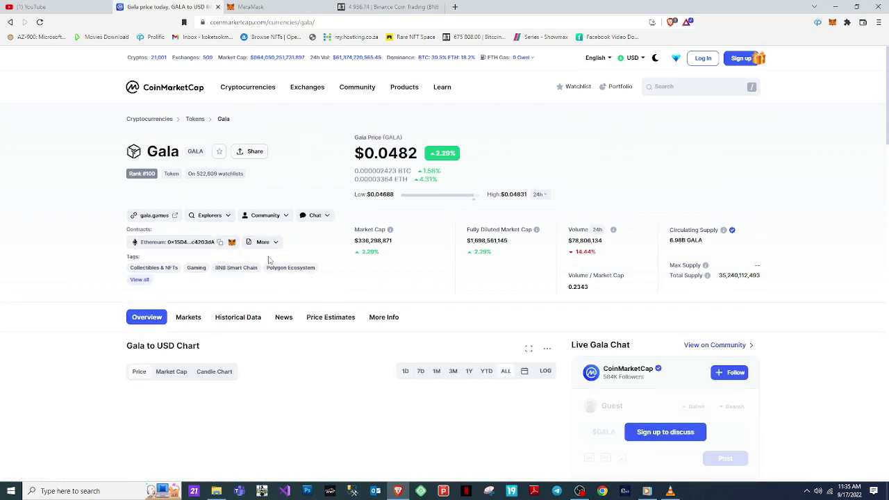
scroll(160, 229, down, 2)
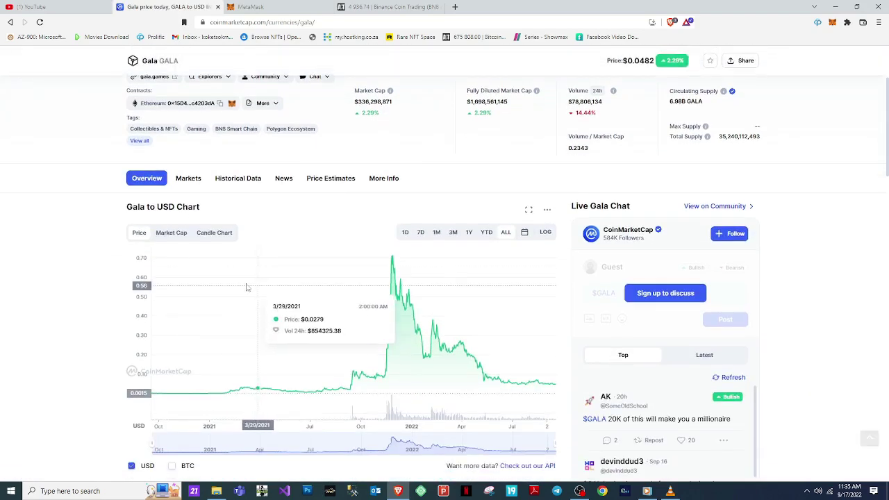
scroll(121, 259, up, 2)
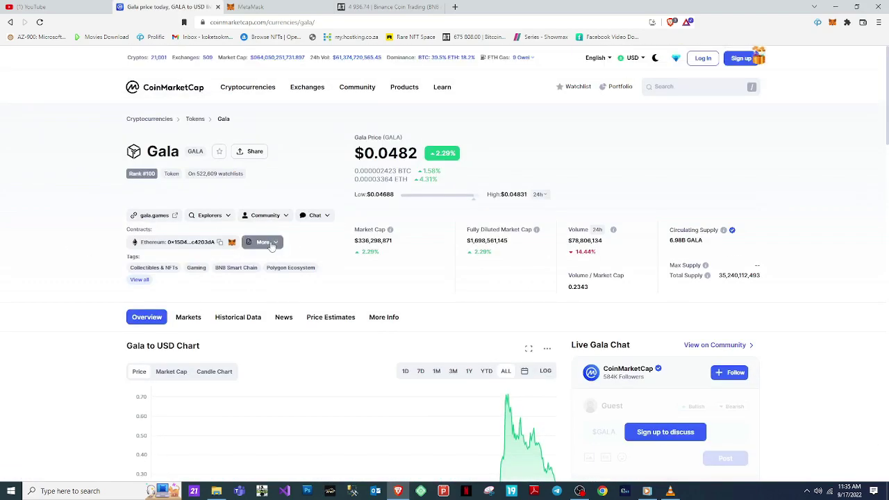
click(262, 241)
click(291, 274)
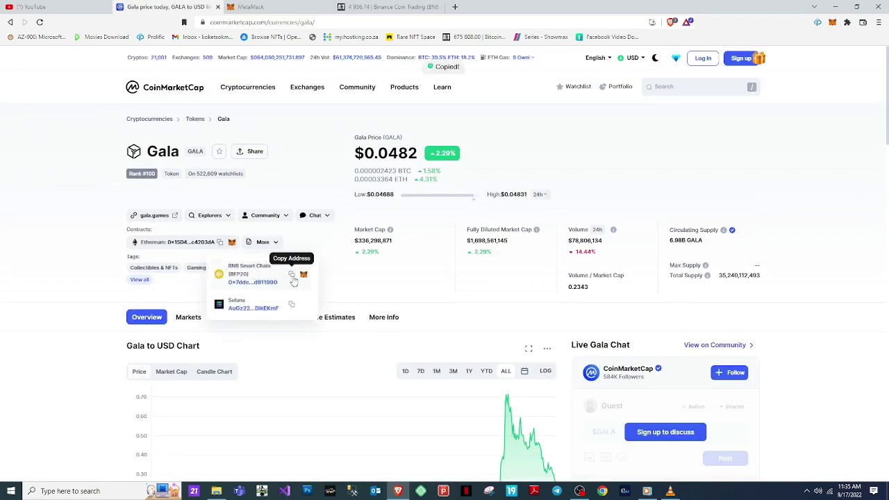
- Set up a MetaMask swap of 0.2 BNB to GALA, finding the token by its copied contract address
click(251, 7)
click(474, 179)
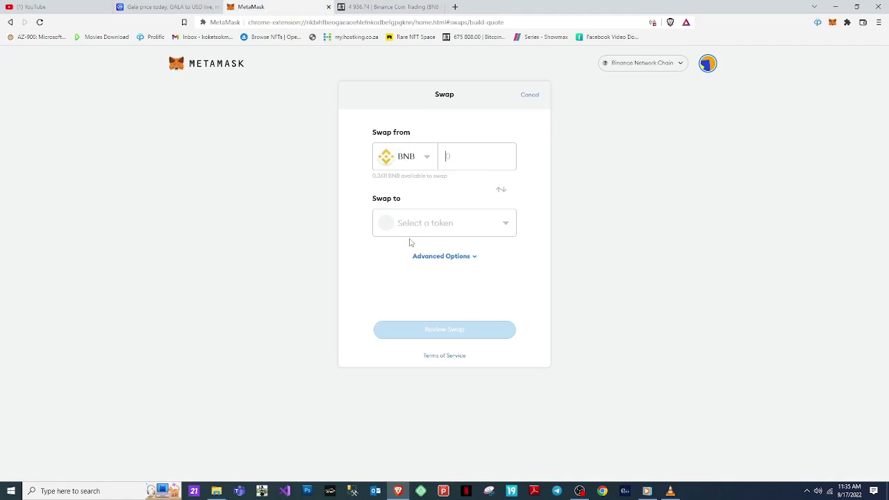
text(0.2)
click(424, 235)
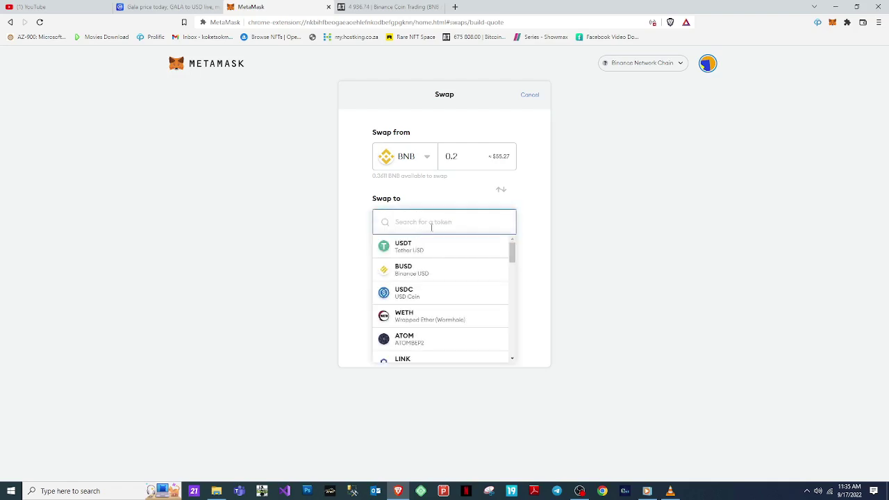
key(ctrl+v)
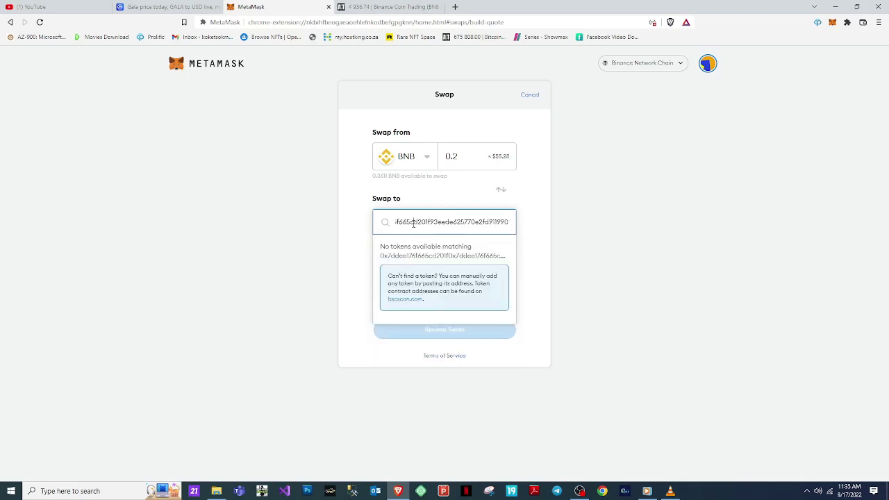
double_click(413, 223)
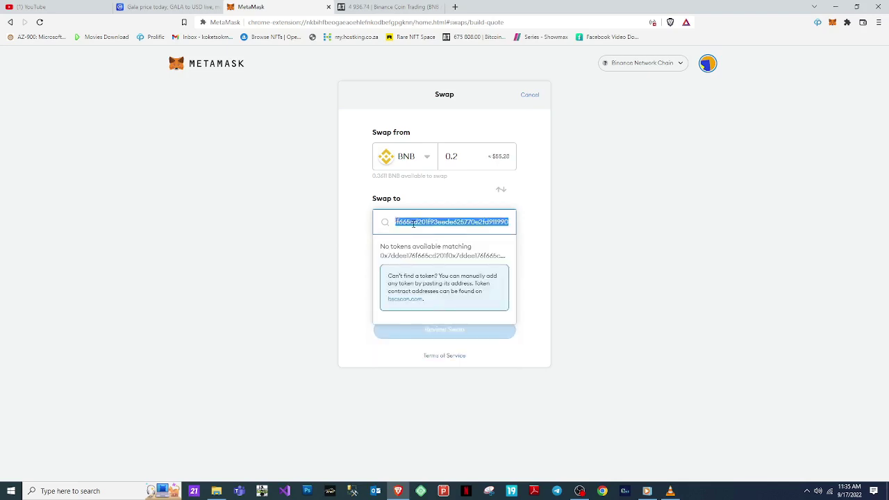
key(ctrl+v)
click(399, 253)
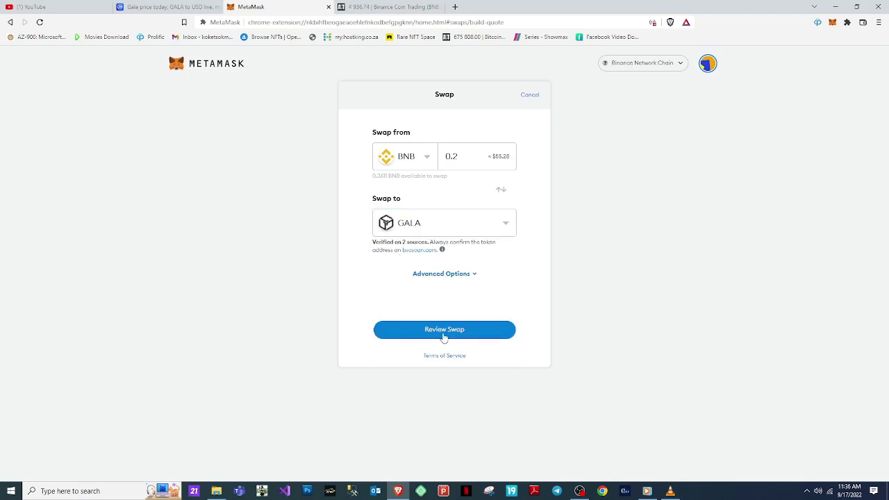
- Review the quote for the BNB to GALA swap, execute the swap, and close the completed transaction
click(437, 343)
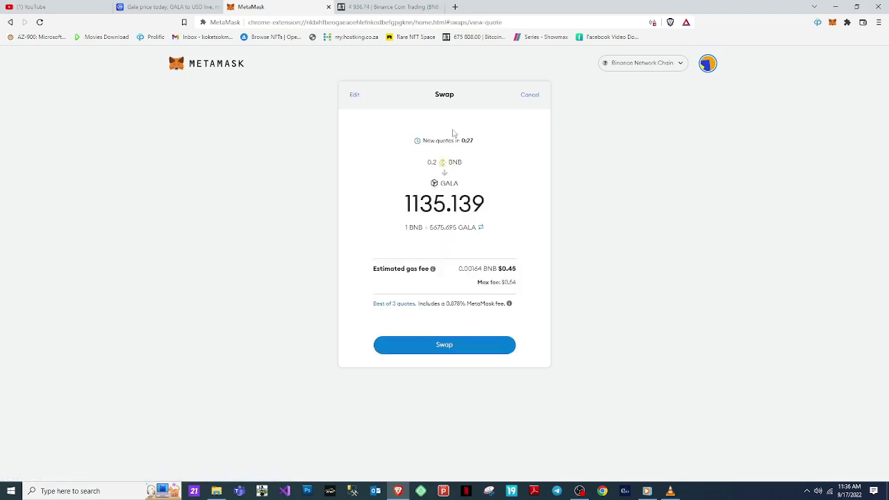
click(452, 347)
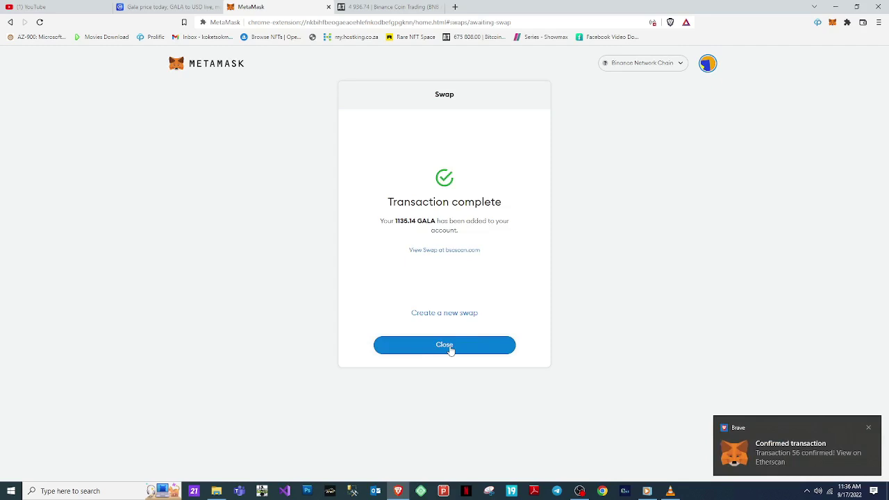
click(450, 351)
- Check the remaining BNB balance and the GALA holding in MetaMask, then open the HERO asset and return to the wallet
drag(417, 147, 440, 192)
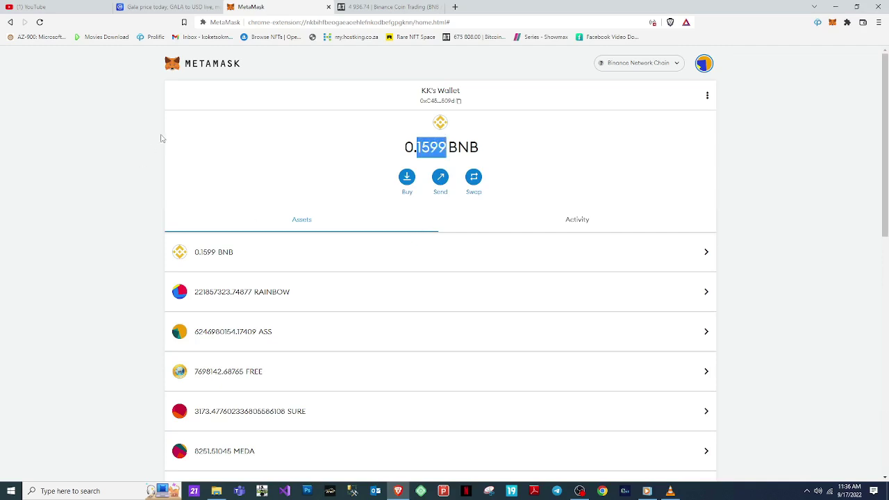
click(159, 252)
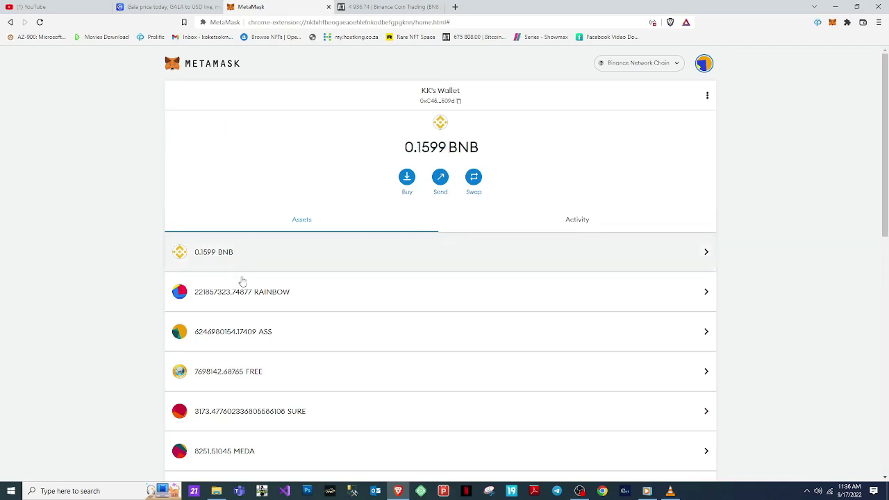
scroll(200, 342, down, 1)
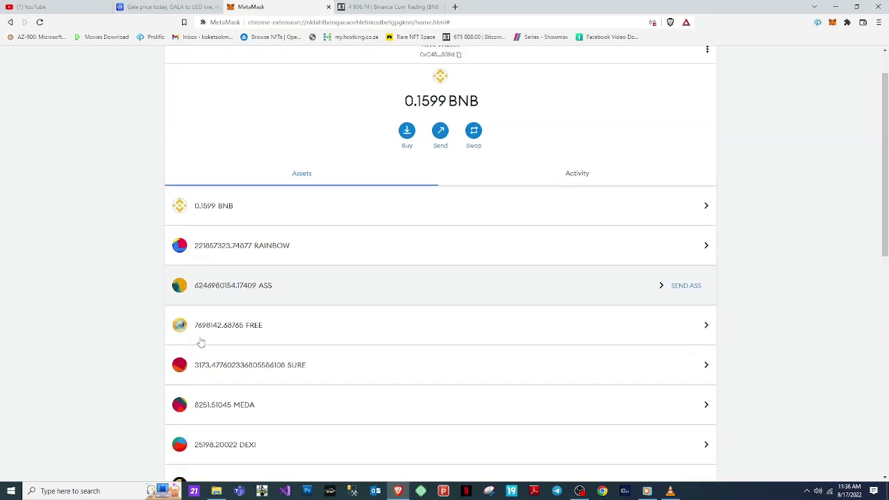
scroll(200, 342, down, 2)
scroll(201, 340, down, 2)
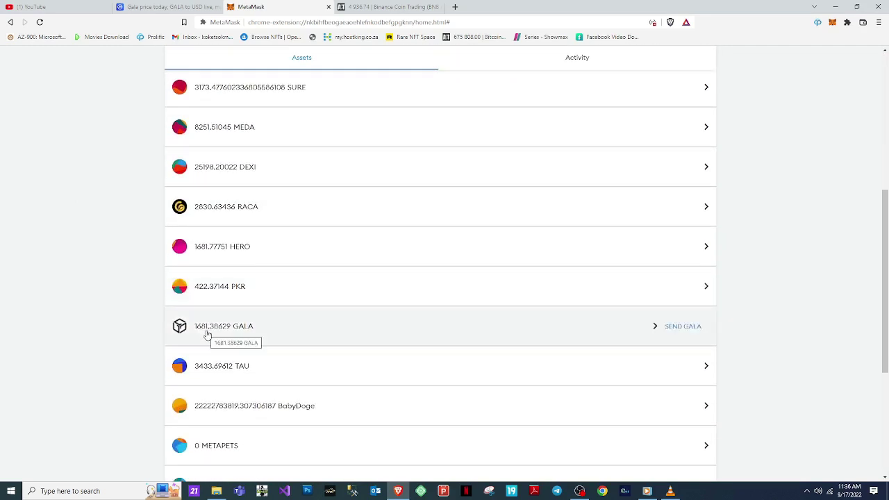
scroll(87, 317, up, 1)
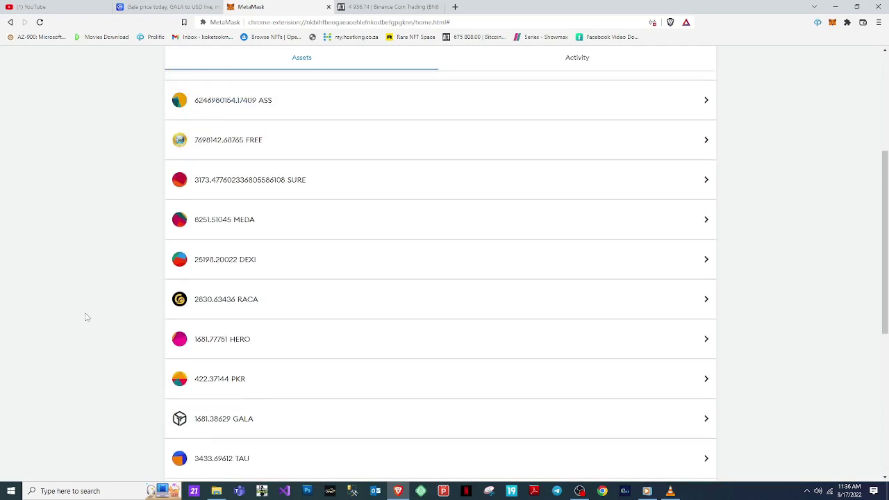
click(220, 340)
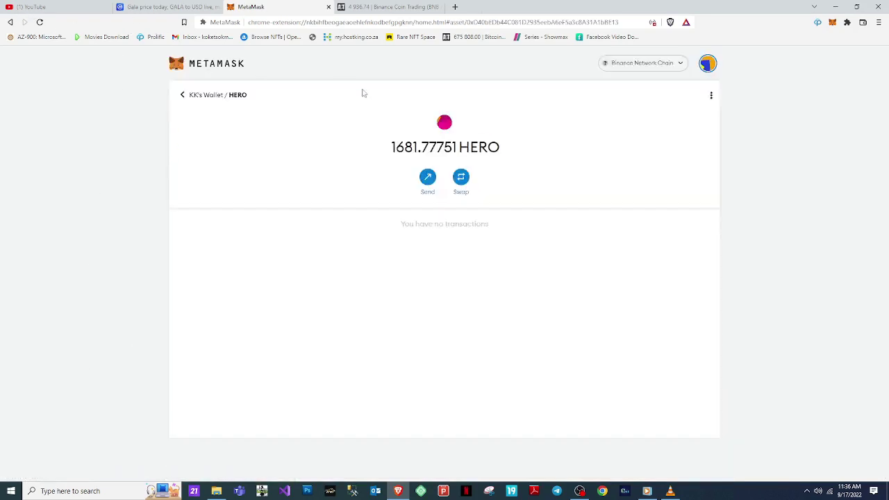
click(186, 97)
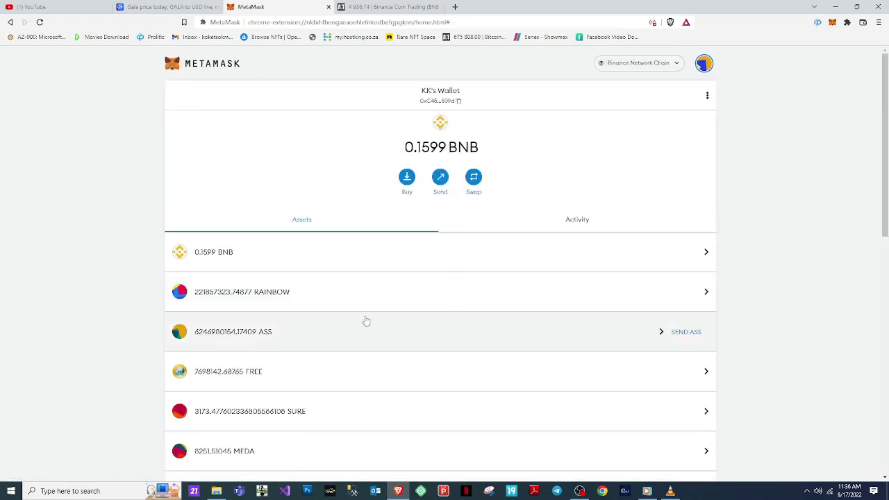
- Look through the full MetaMask asset list, including the GALA, XRP and ATLAS holdings, and return to the wallet balance
scroll(365, 322, down, 2)
scroll(366, 321, down, 4)
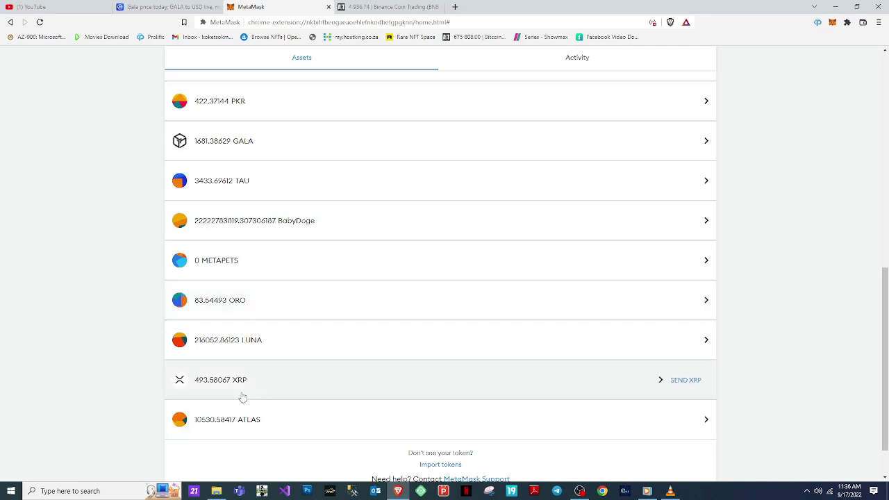
scroll(150, 359, up, 2)
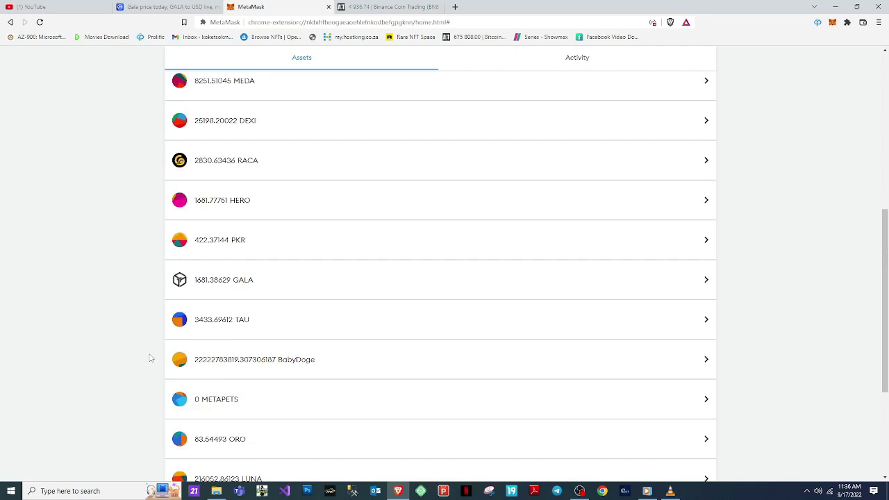
scroll(141, 357, up, 5)
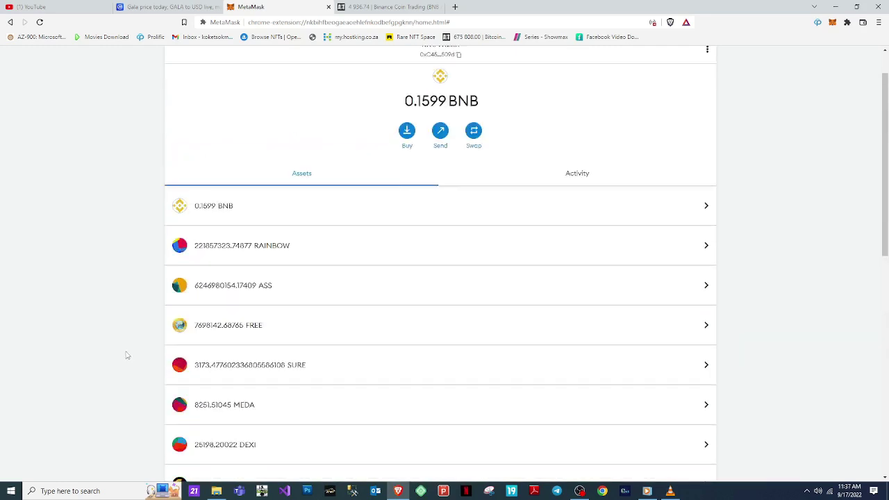
scroll(127, 355, up, 1)
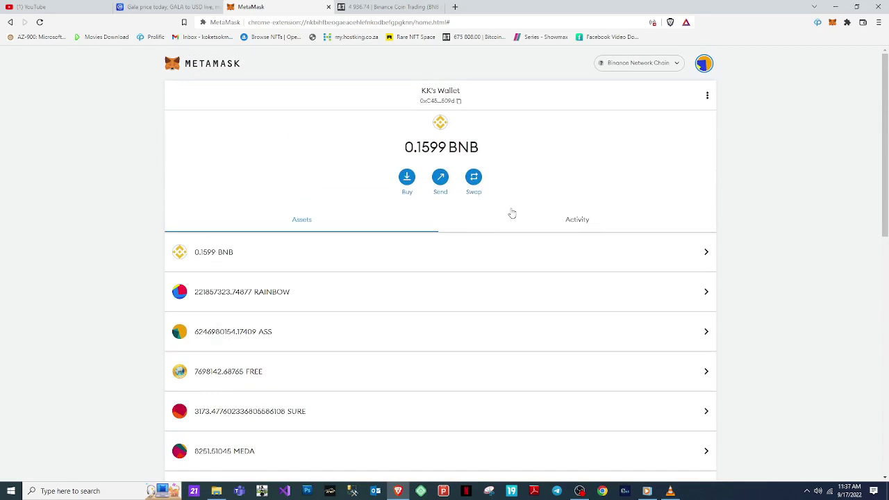
scroll(319, 316, down, 4)
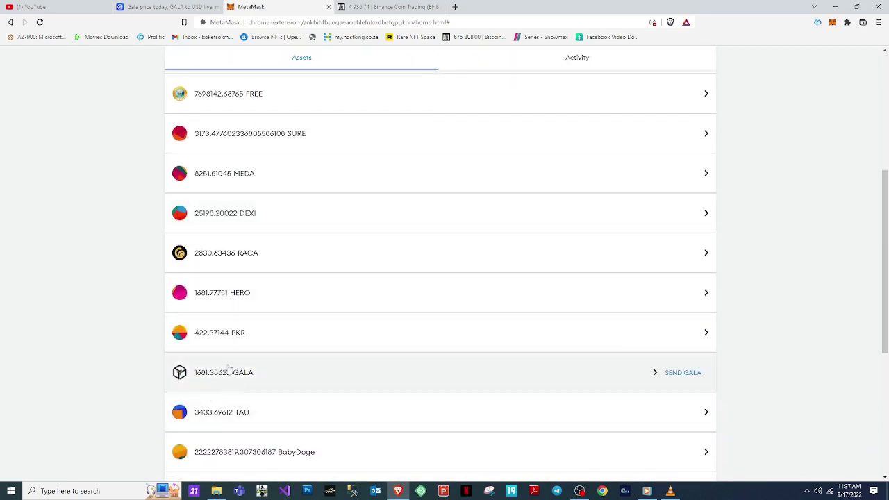
scroll(231, 361, up, 5)
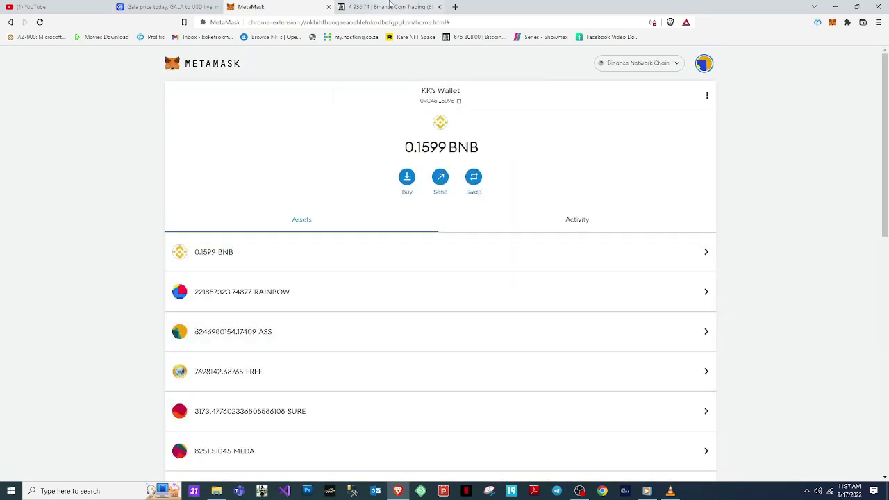
- Open the PancakeSwap home page in a new browser tab
click(454, 7)
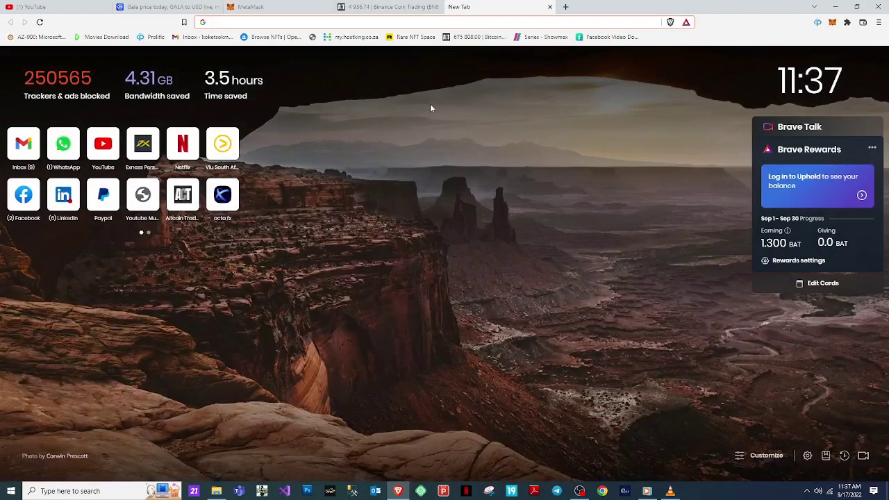
key(super)
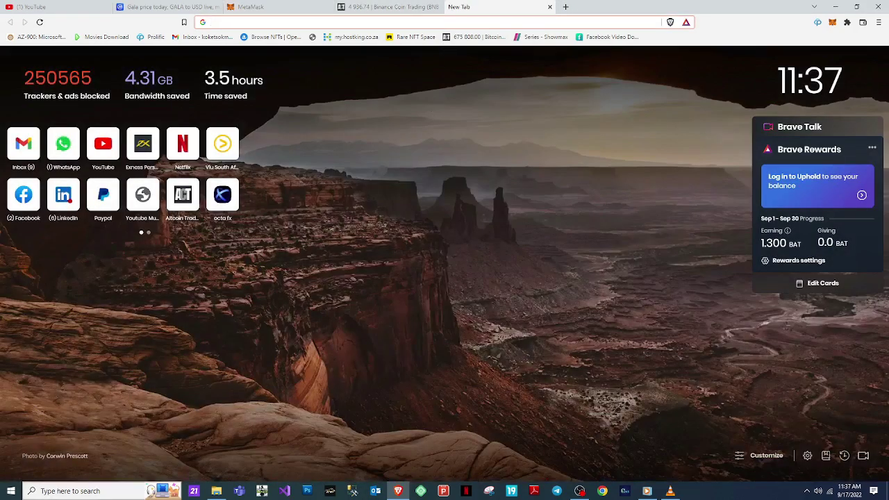
text(pan)
key(Return)
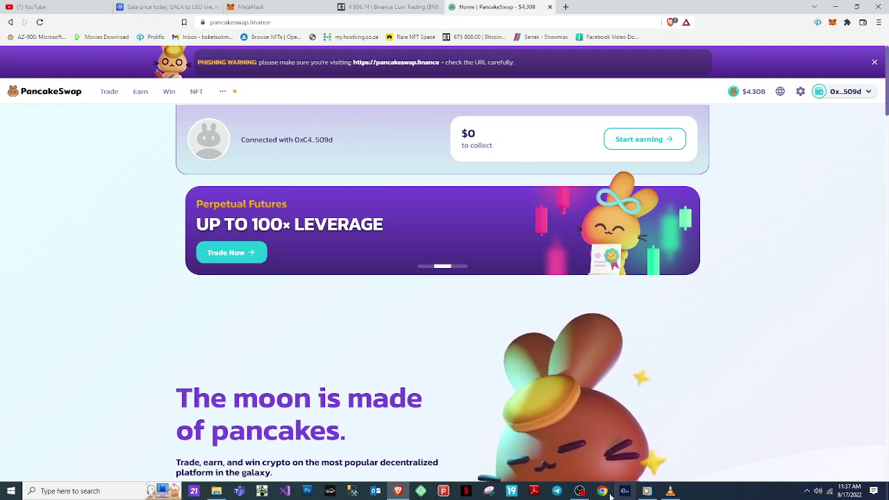
click(580, 491)
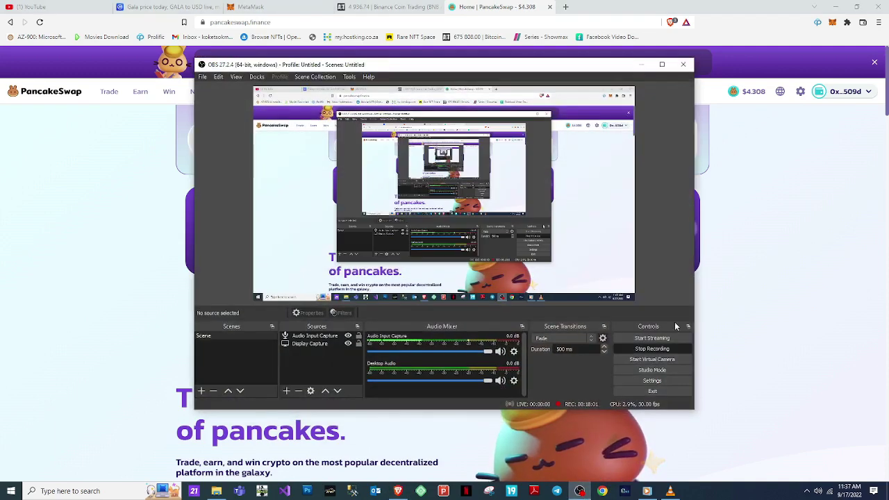